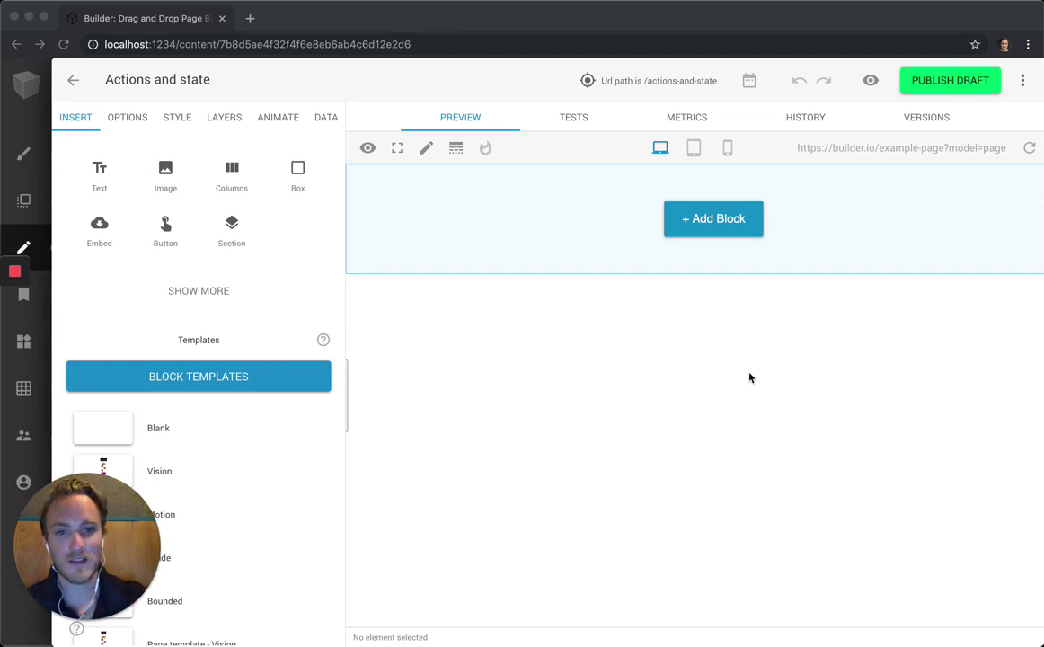
Step: Insert the starry Cutaway block template and delete its Let's Go! button
click(712, 221)
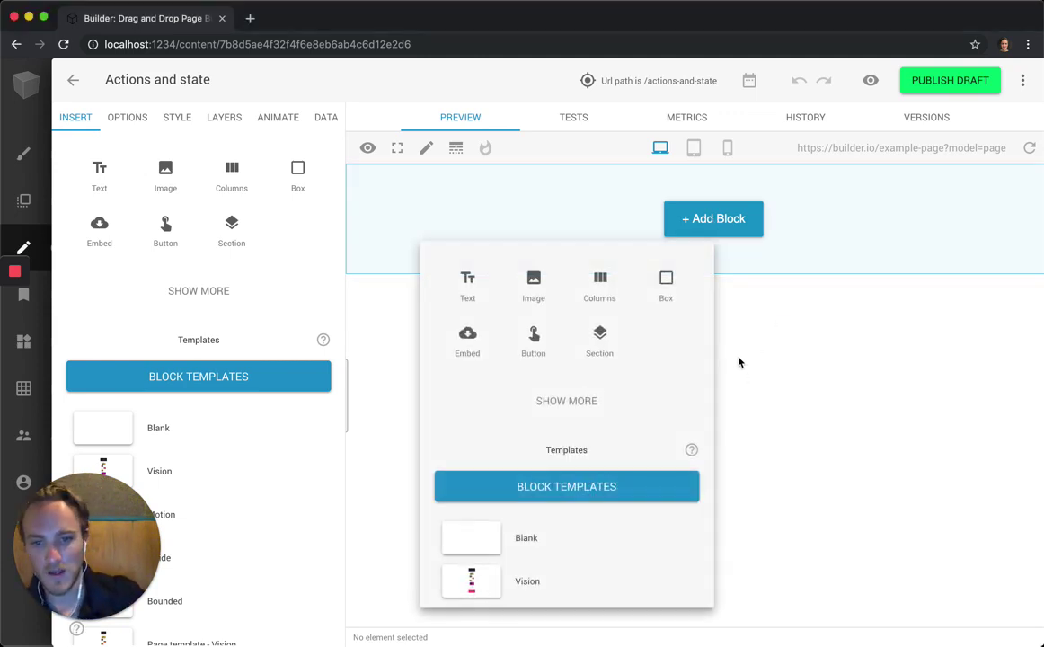
click(599, 497)
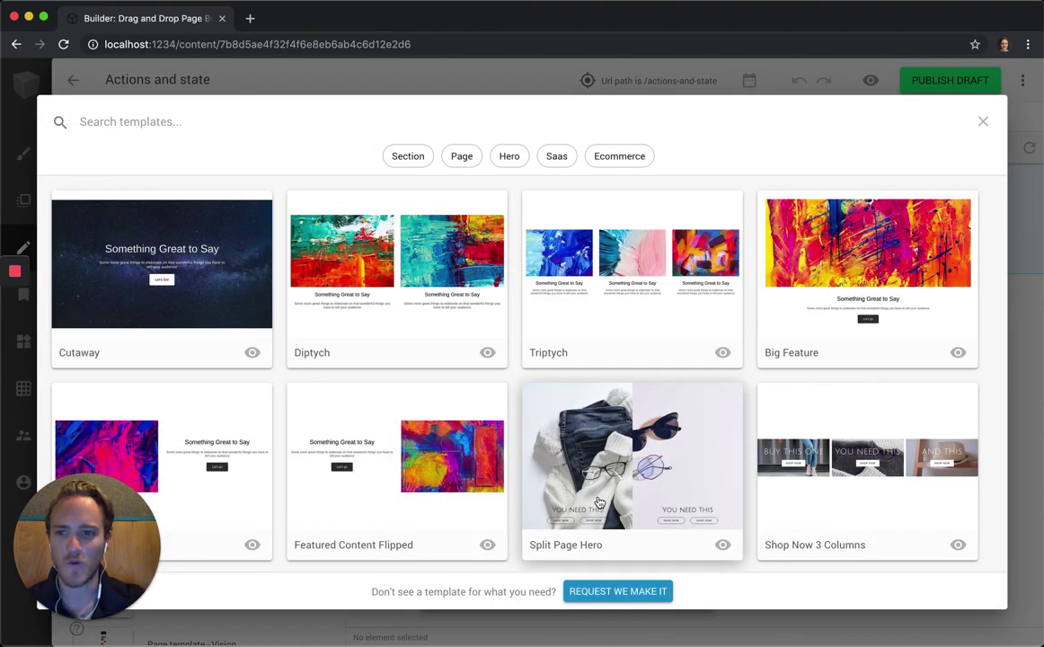
click(168, 281)
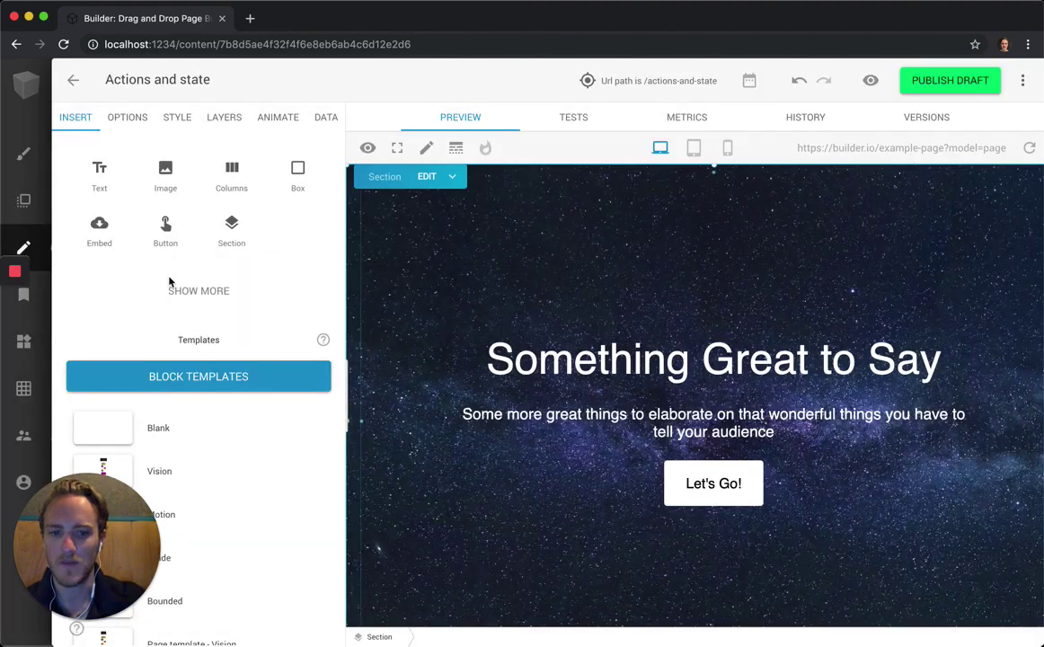
click(680, 497)
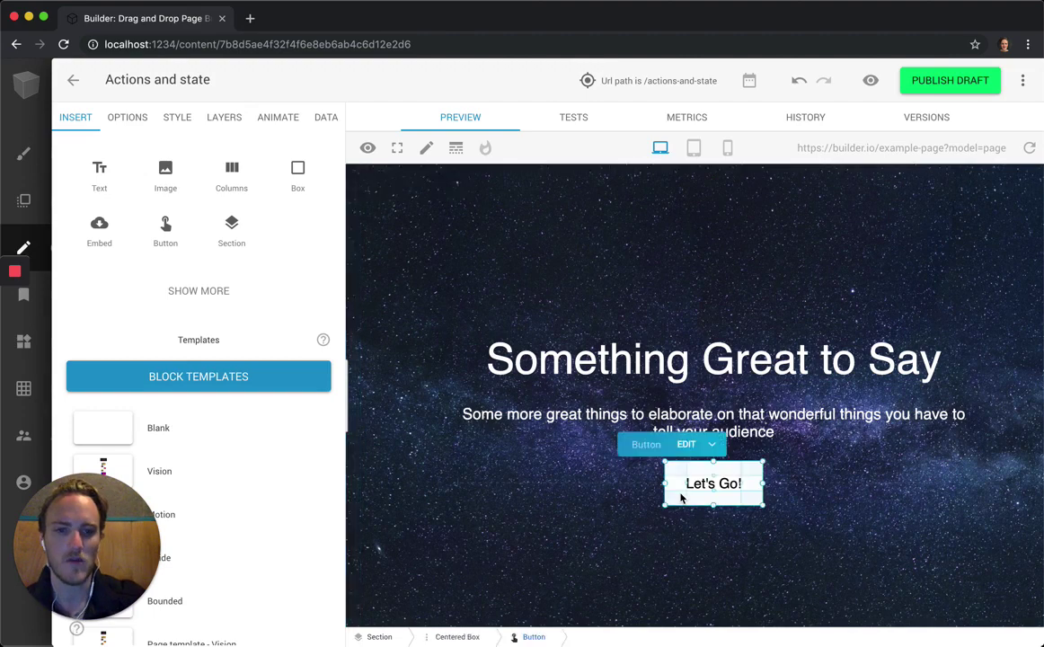
key(Delete)
Step: Reduce the hero section's height from 700px to about 490px
click(704, 562)
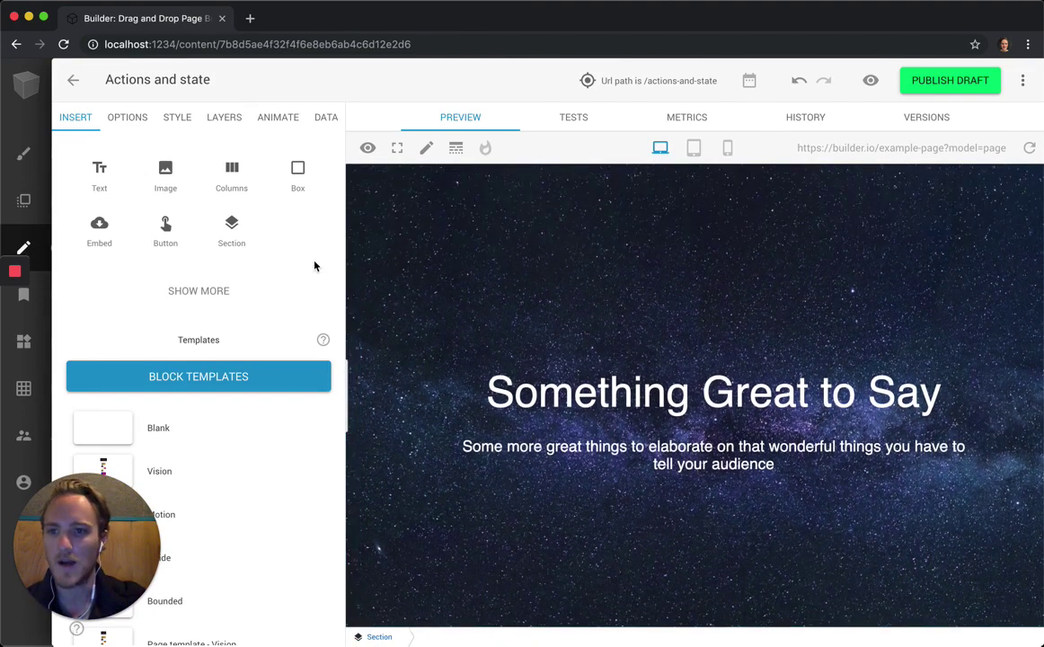
click(180, 122)
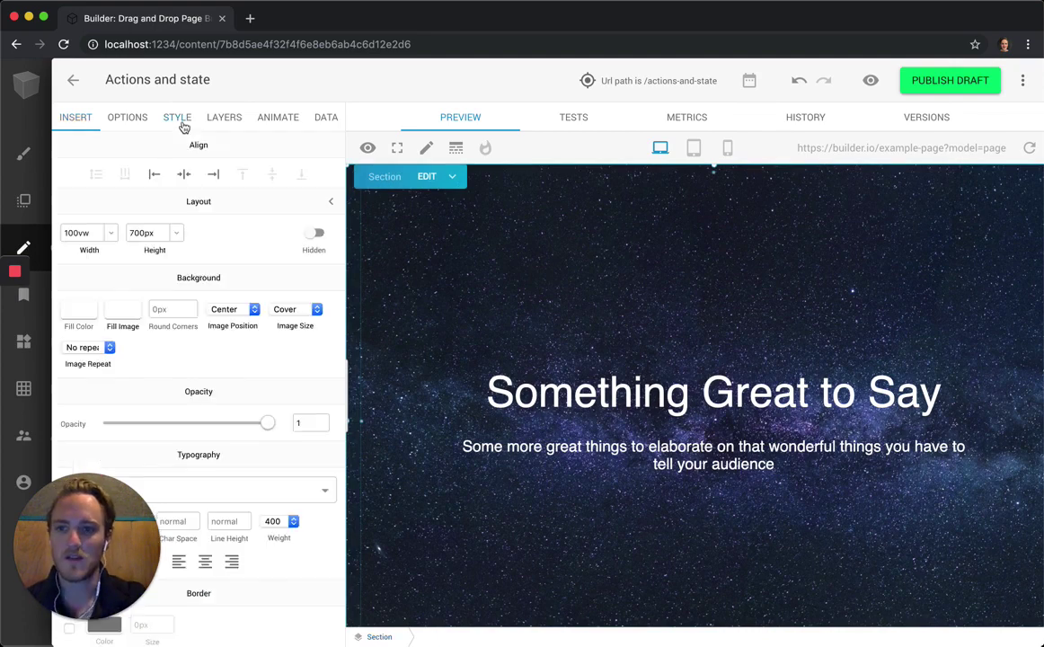
click(139, 232)
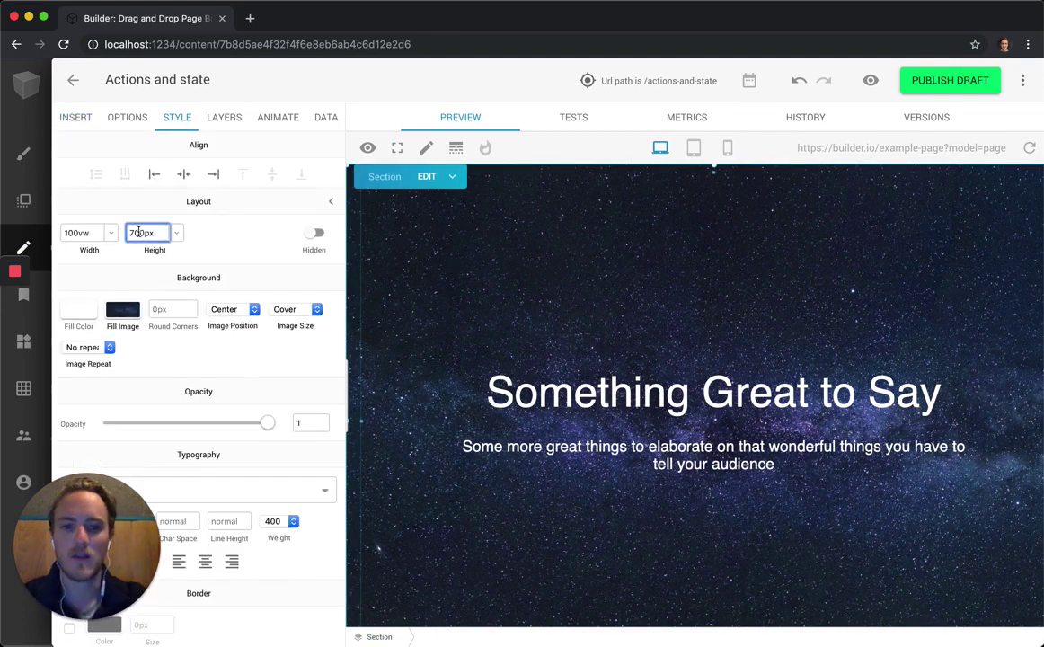
key(BackSpace)
text(61)
key(Right)
key(BackSpace)
text(1)
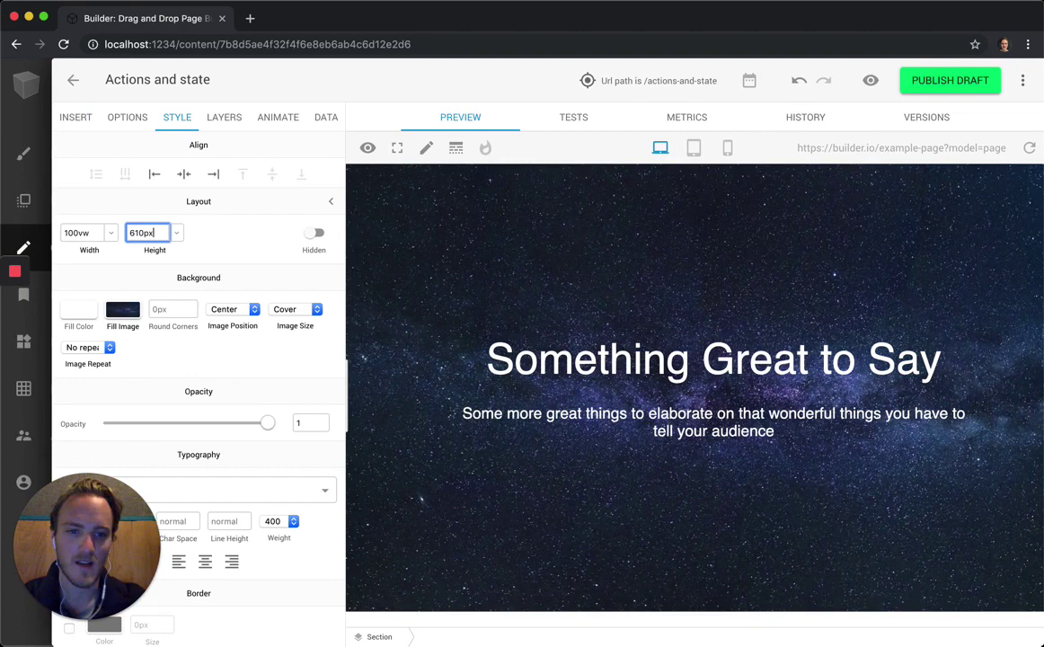
key(shift+Down)
key(shift+Down)
key(shift+Down)
key(shift+Down)
key(shift+Down)
key(shift+Down)
key(shift+Down)
key(shift+Down)
key(shift+Down)
key(shift+Down)
key(shift+Down)
key(shift+Down)
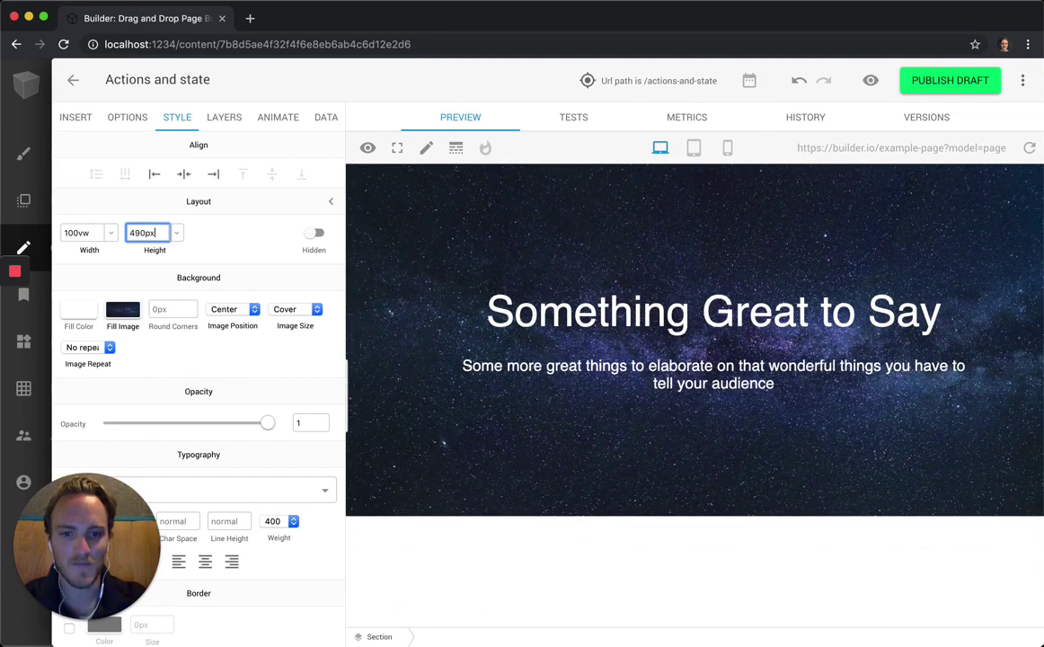
key(shift+Down)
key(shift+Down)
click(619, 568)
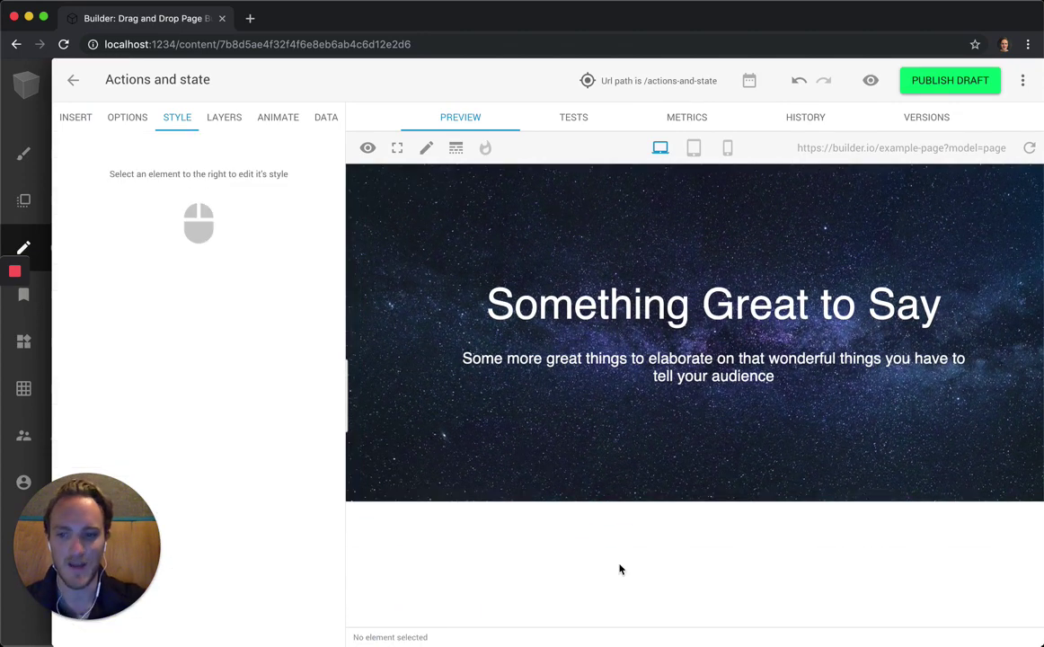
Step: Add two Button blocks side by side below the hero section
click(79, 119)
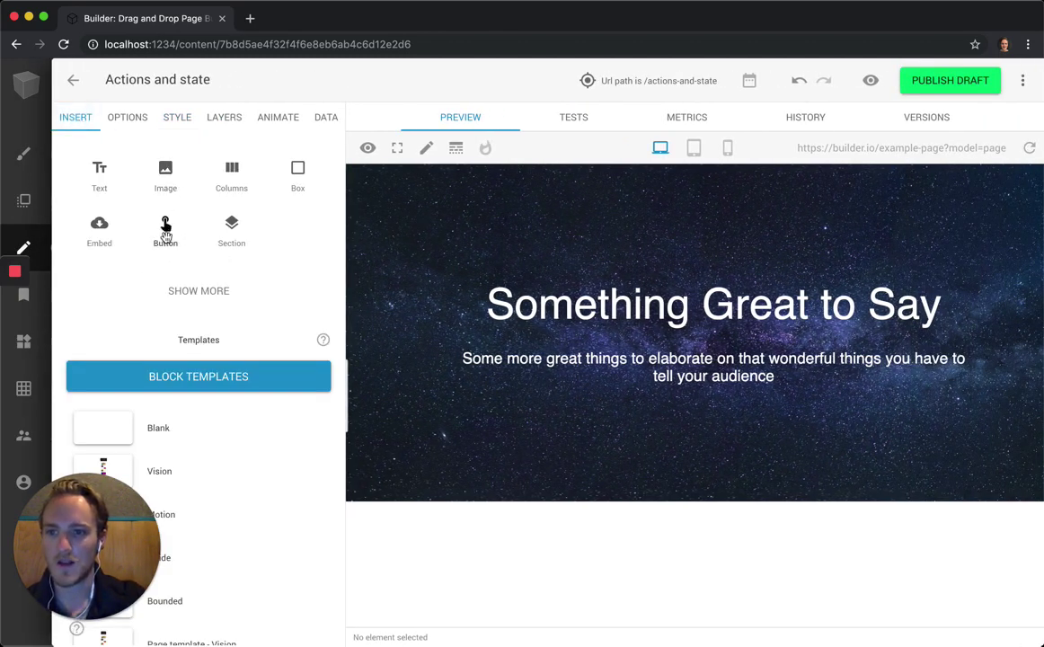
drag(152, 220, 678, 505)
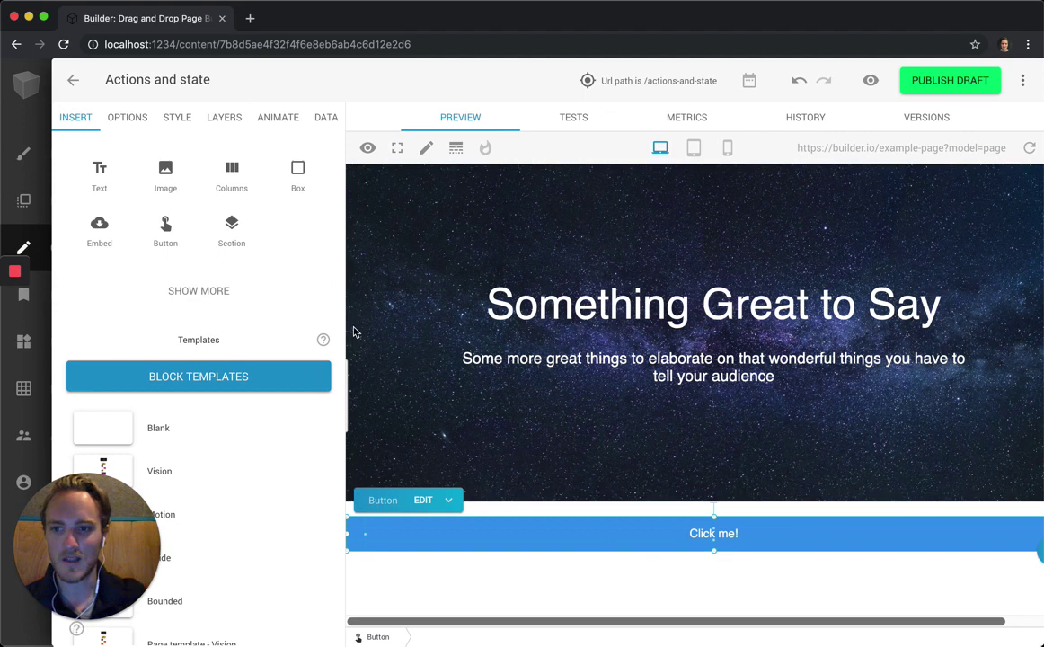
drag(165, 229, 355, 541)
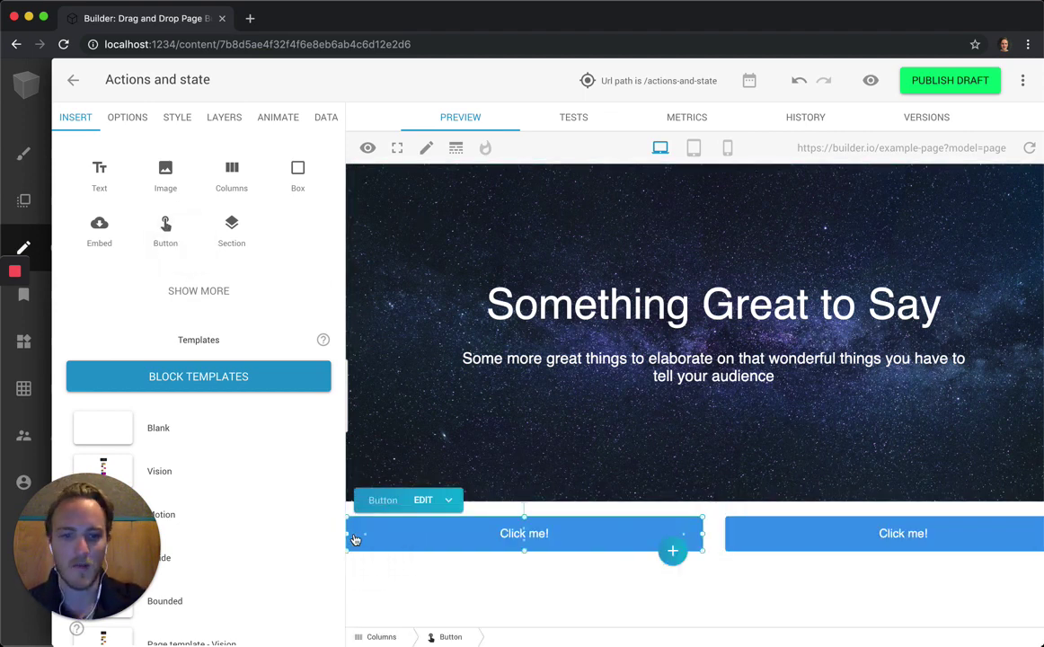
Step: Label the first button 'Show' and the second button 'Hide'
double_click(536, 536)
triple_click(193, 467)
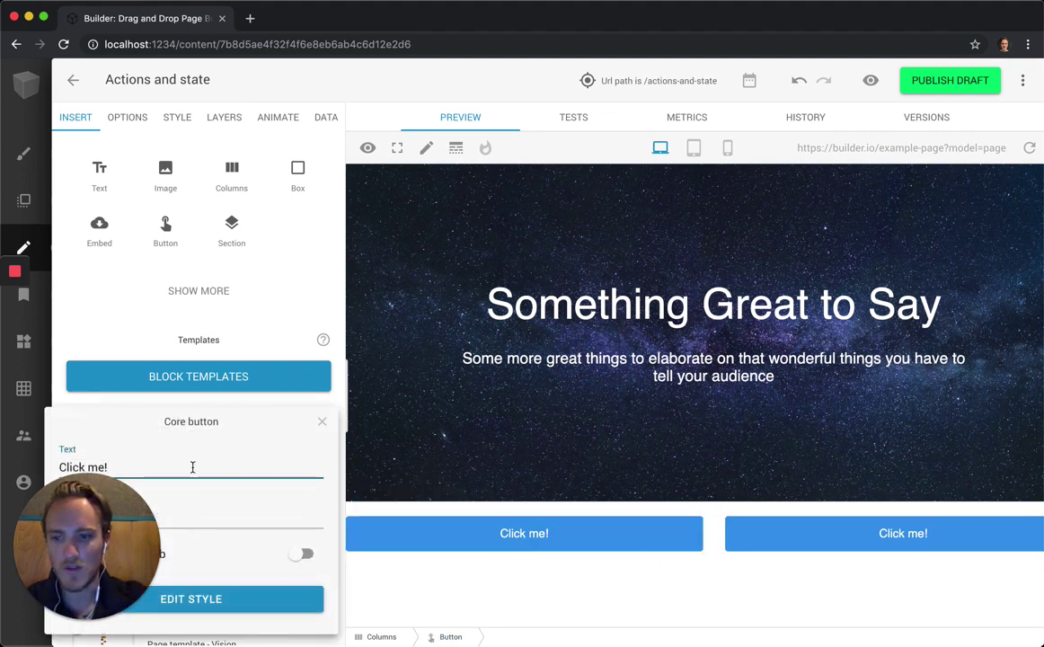
text(Show)
click(322, 424)
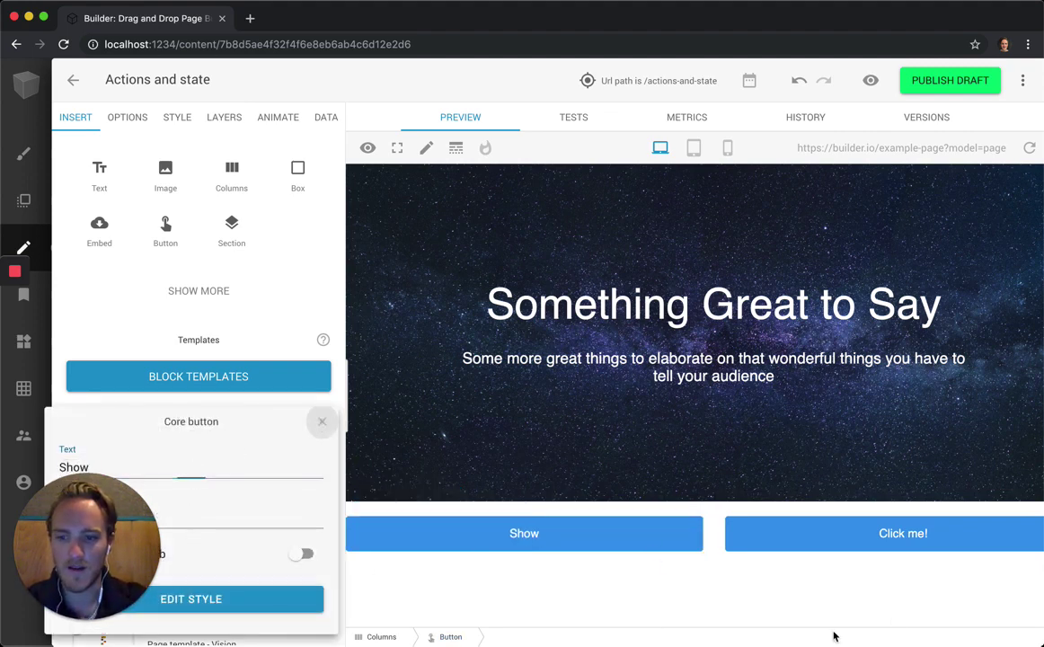
double_click(794, 544)
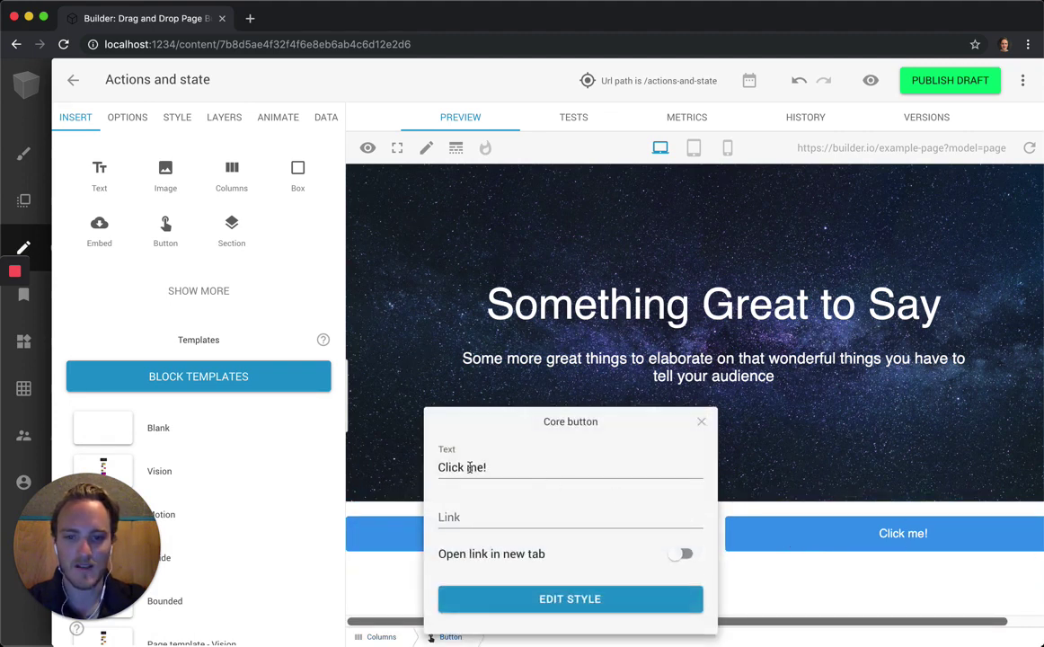
triple_click(459, 466)
text(Hide)
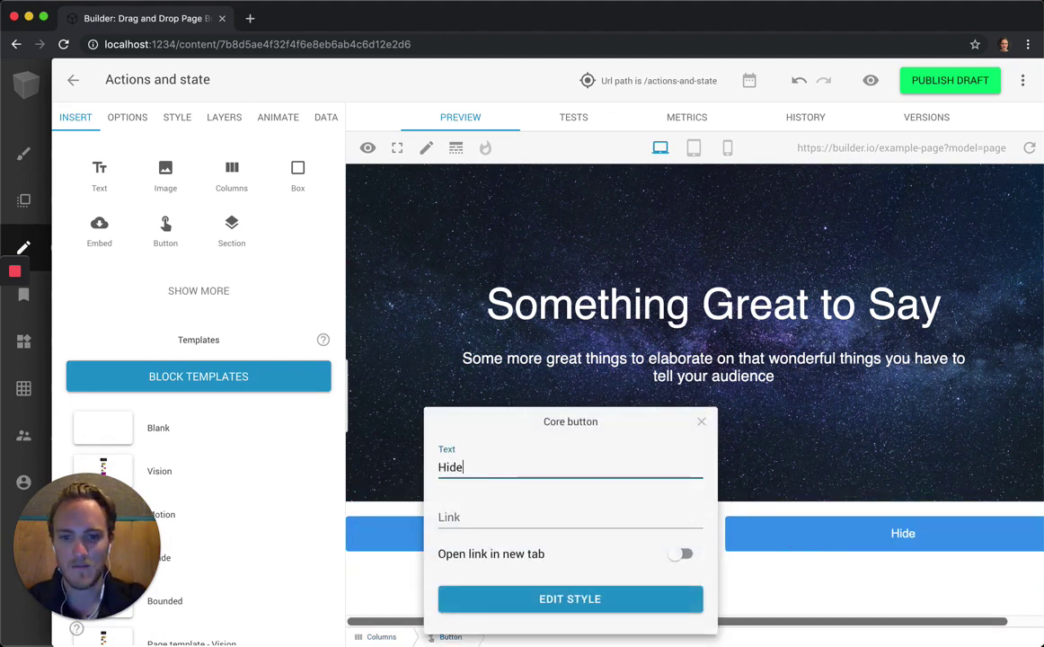
key(Escape)
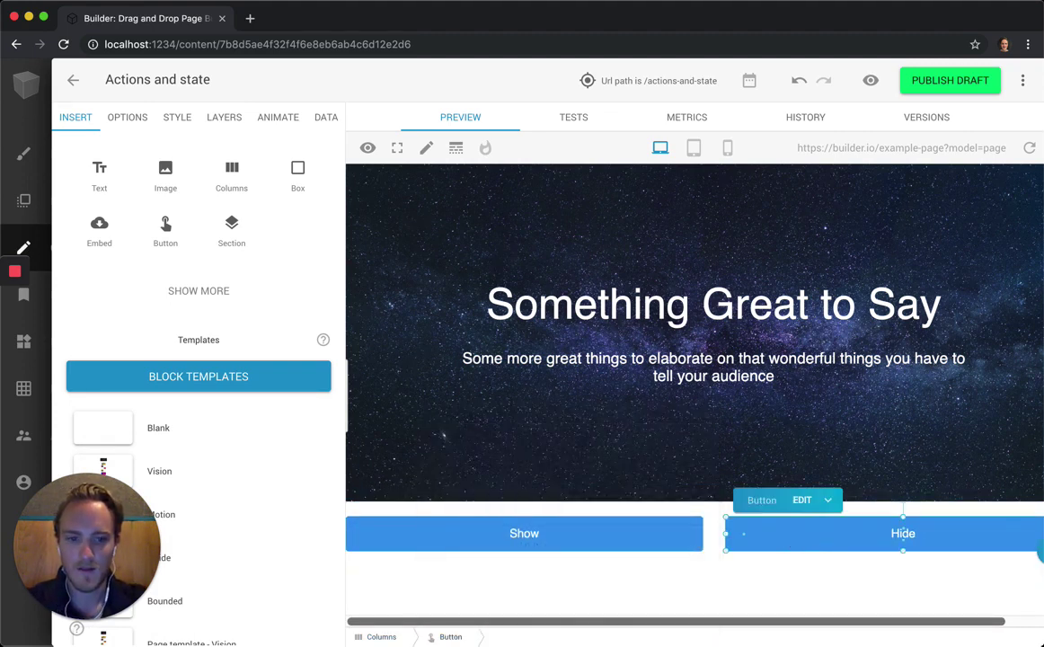
Step: Deselect the Hide button and select the Show button on the canvas
click(634, 590)
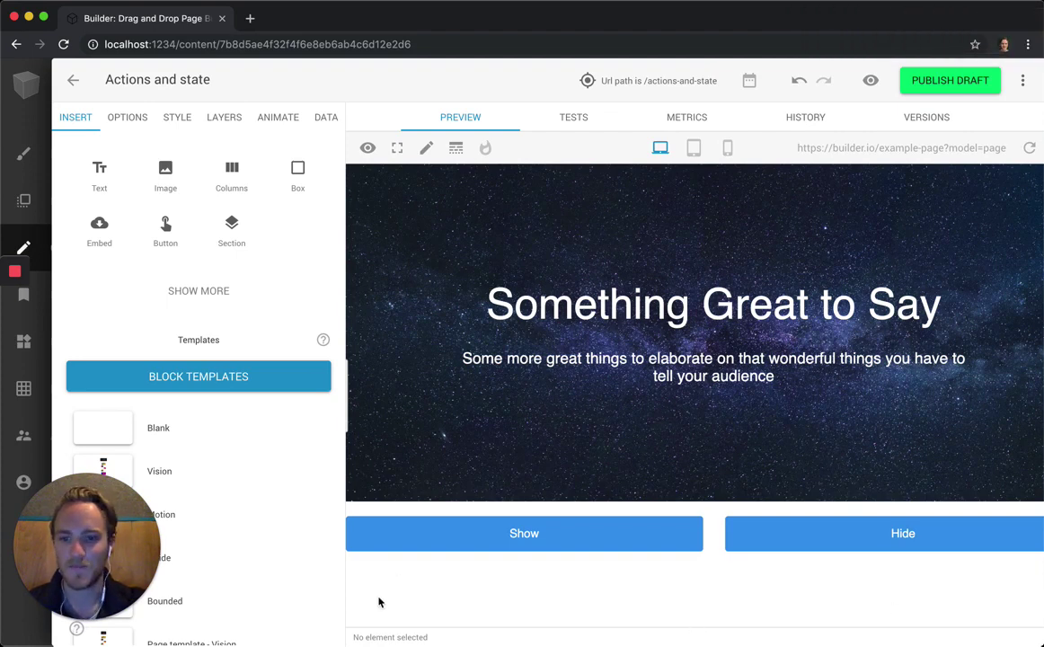
click(410, 542)
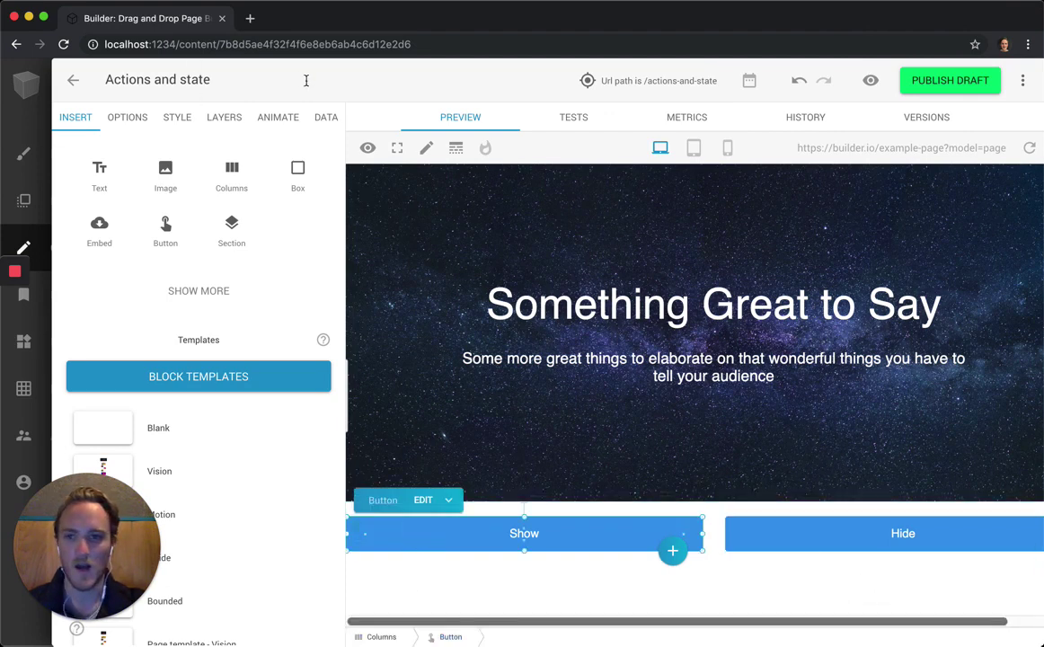
Step: In the Show button's Data tab, add a new action triggered by Click
click(329, 123)
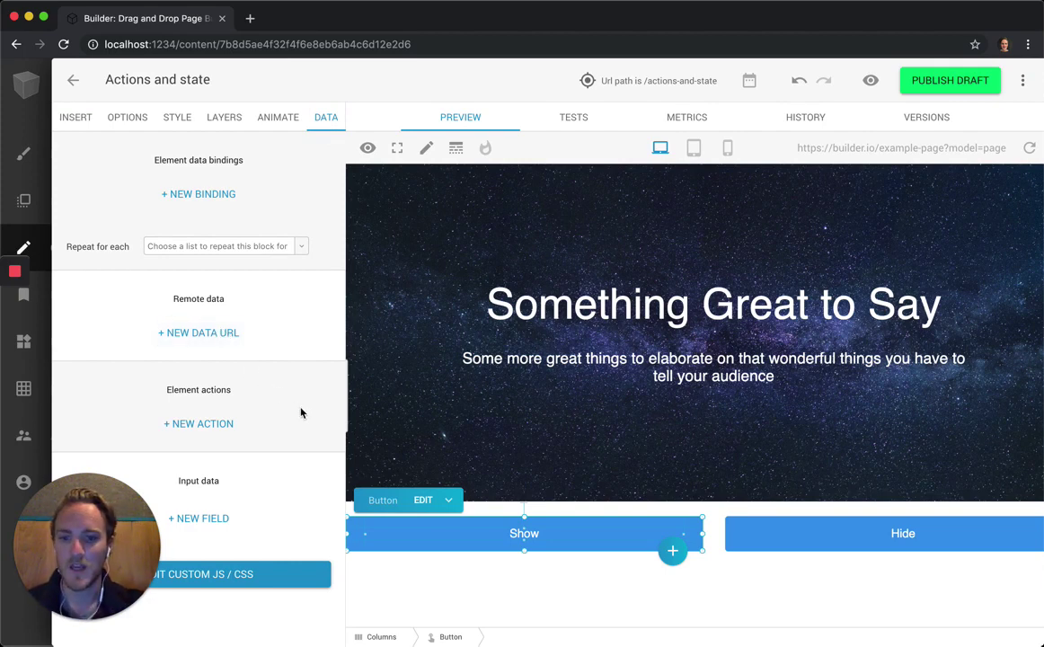
click(226, 423)
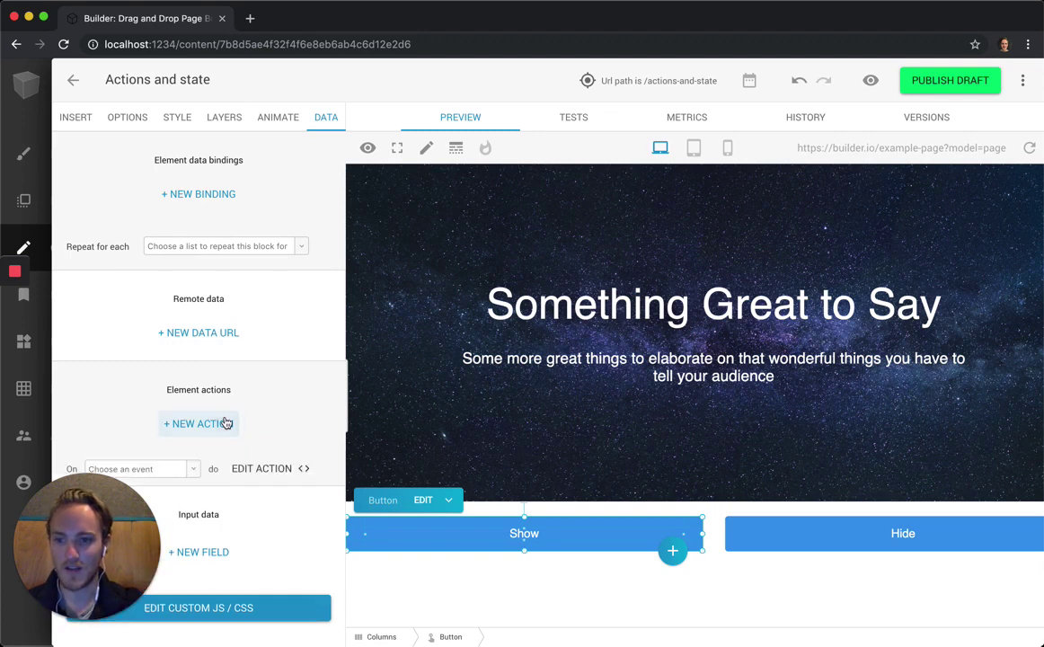
click(189, 469)
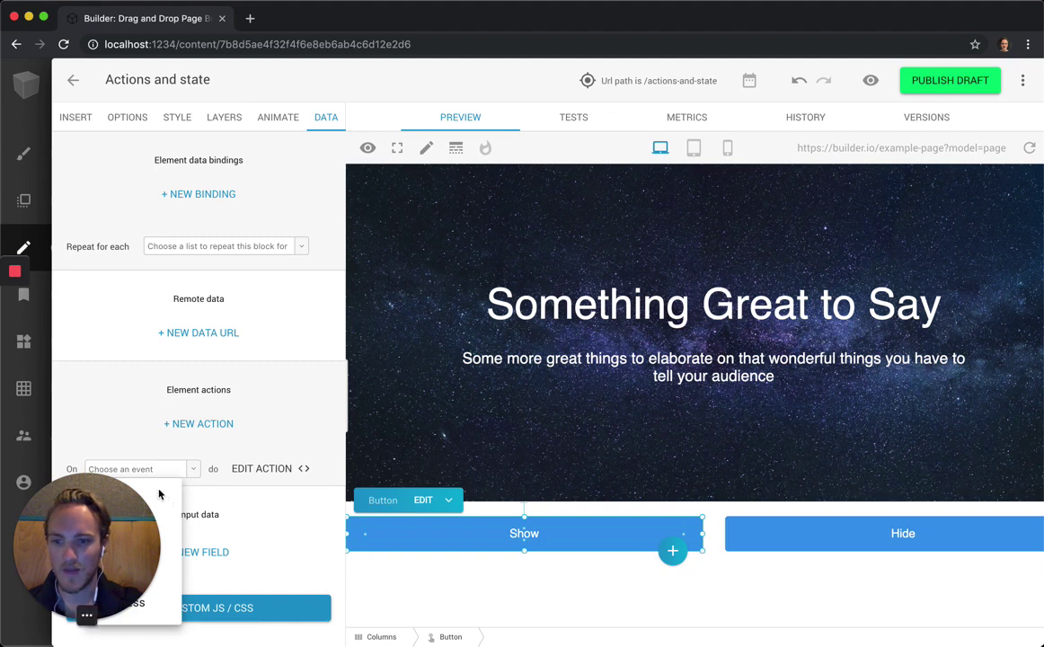
click(192, 471)
drag(83, 552, 962, 570)
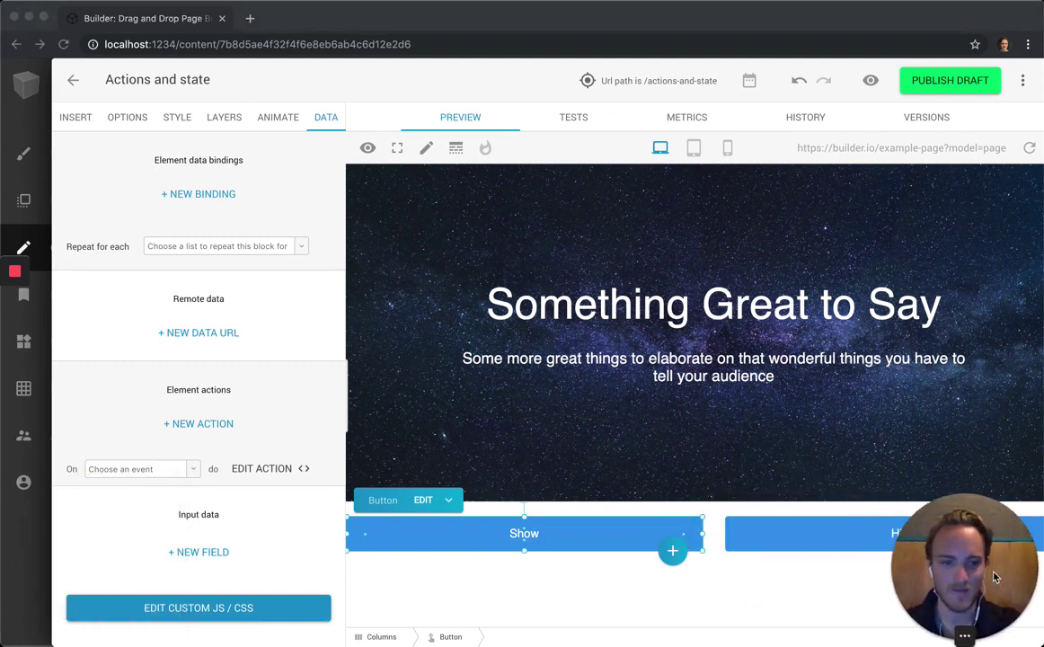
click(188, 472)
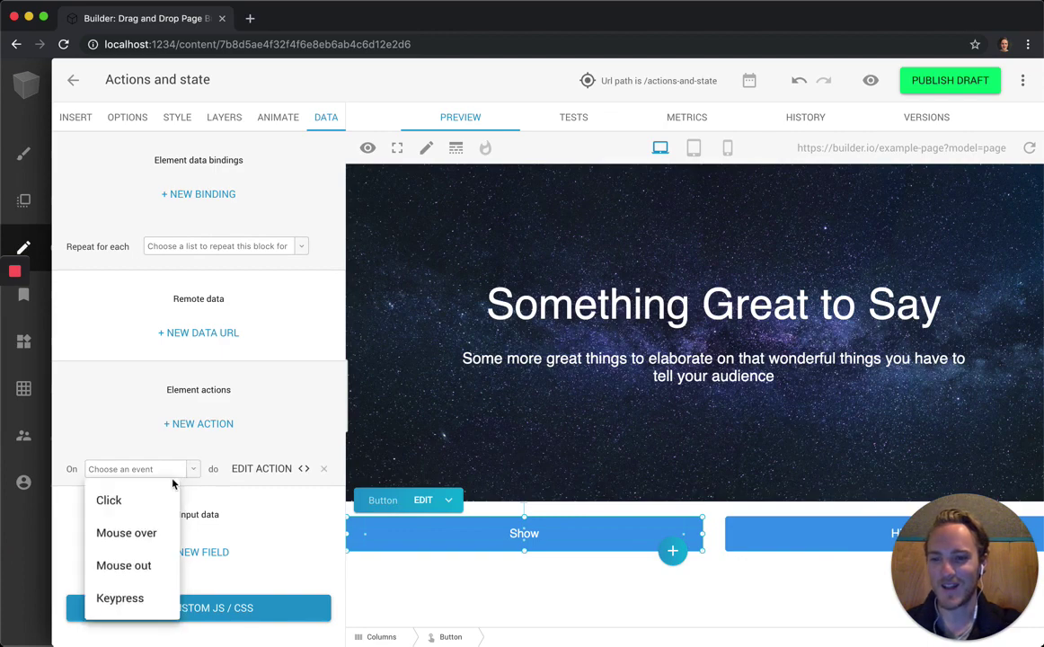
click(109, 500)
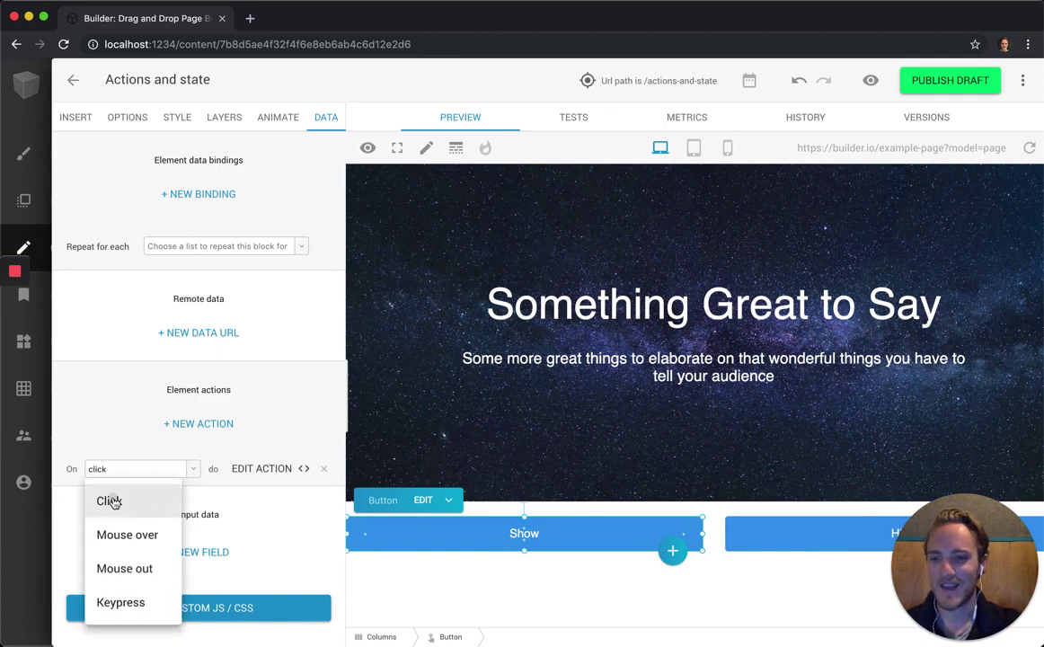
Step: Replace the Show action's placeholder code with 'state.hidden = false;' and close the editor
click(280, 471)
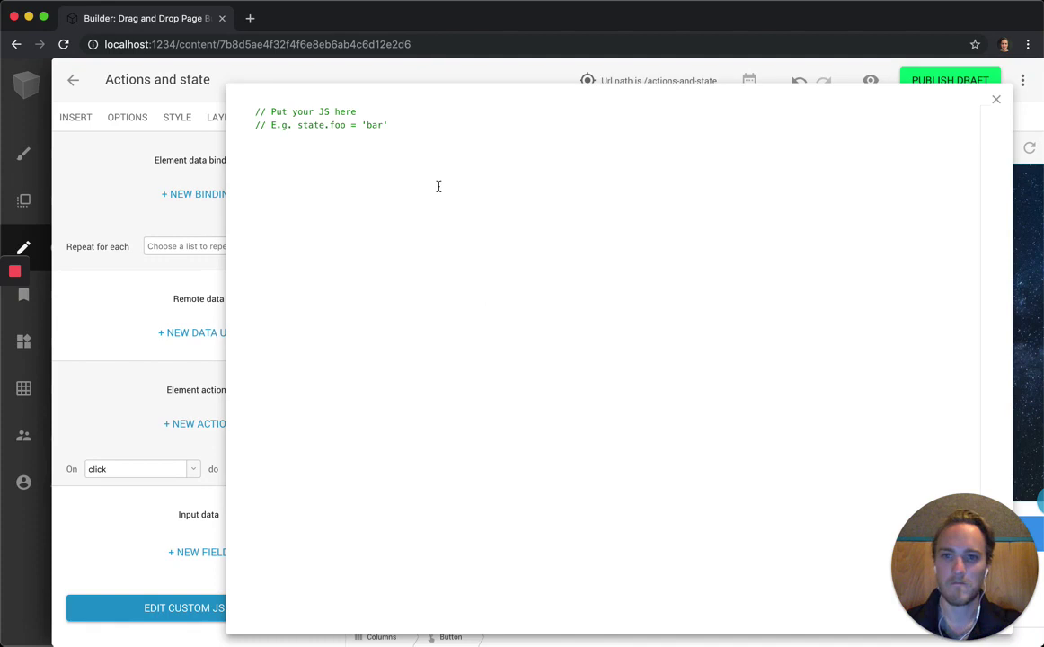
key(super+a)
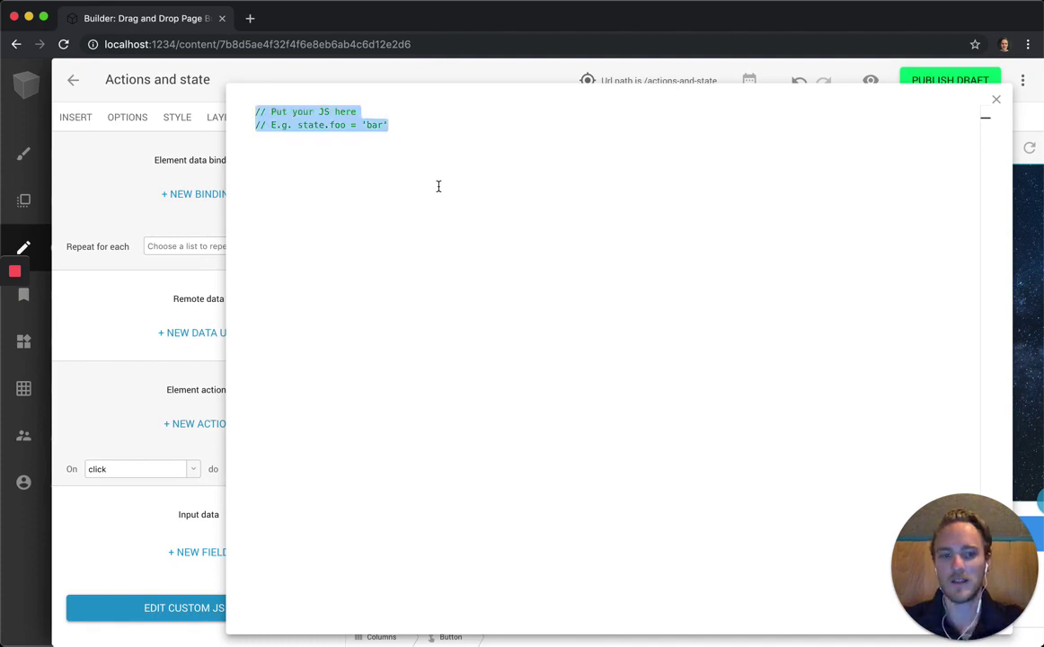
text(state.hidde)
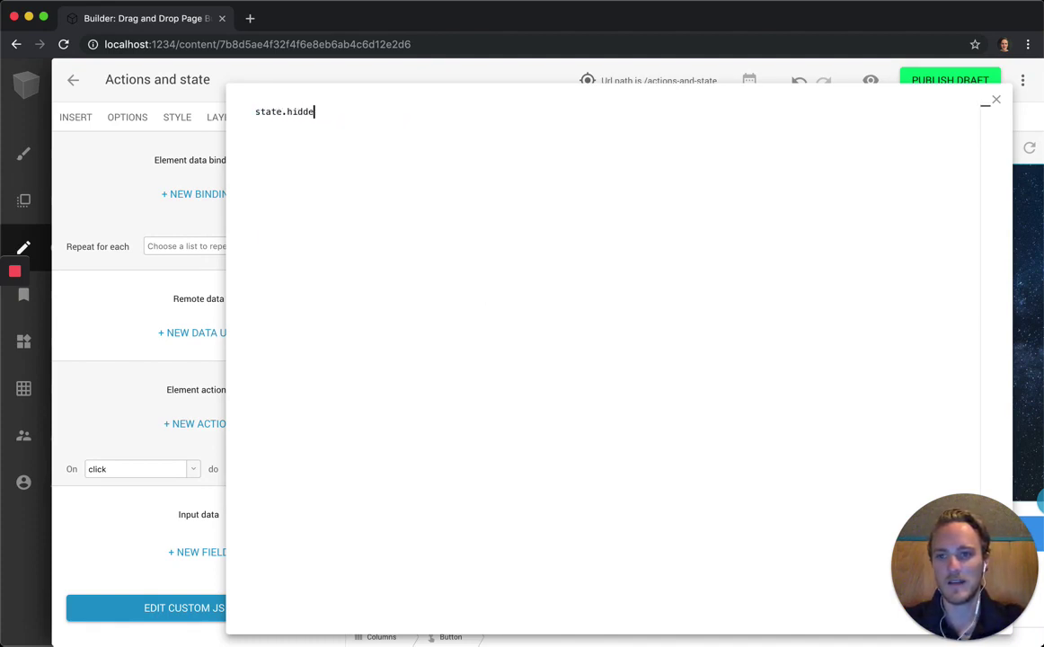
text(n = false;)
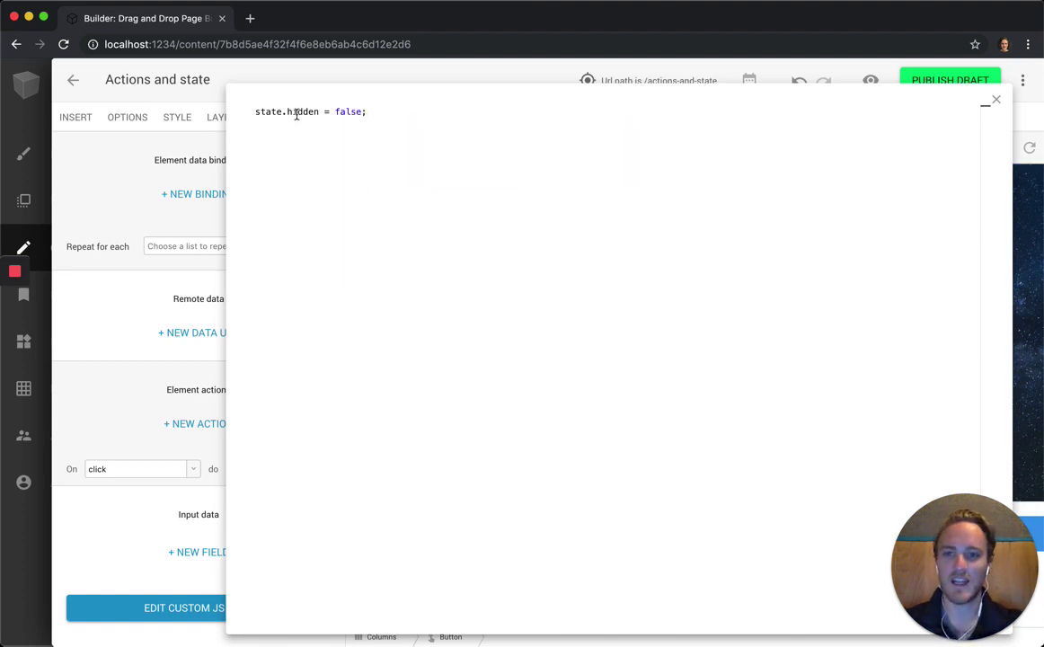
mouse_move(298, 111)
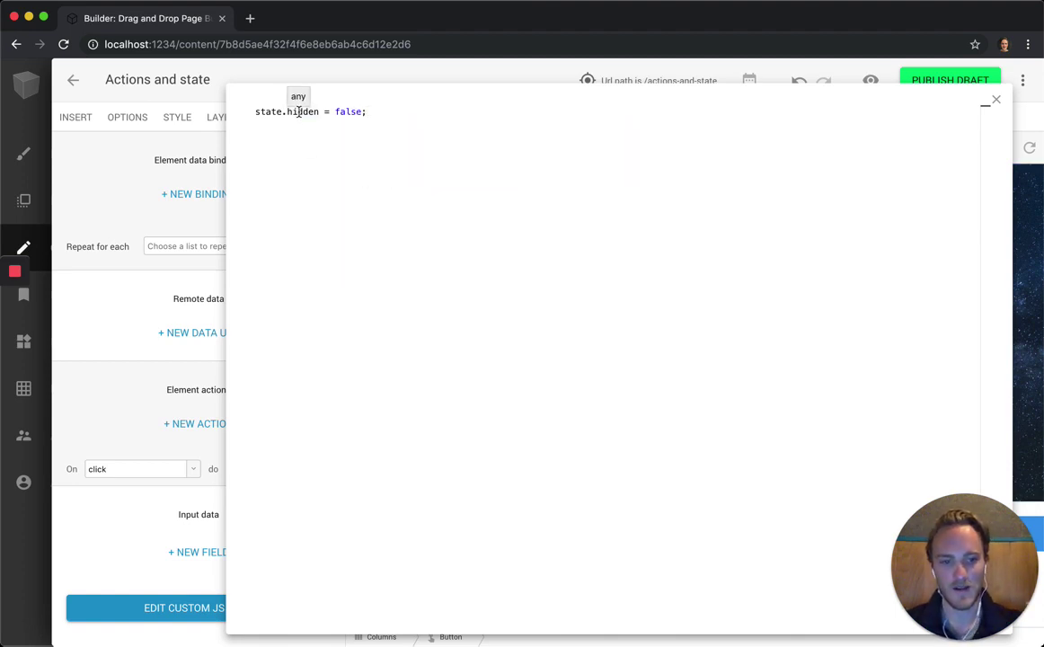
double_click(264, 111)
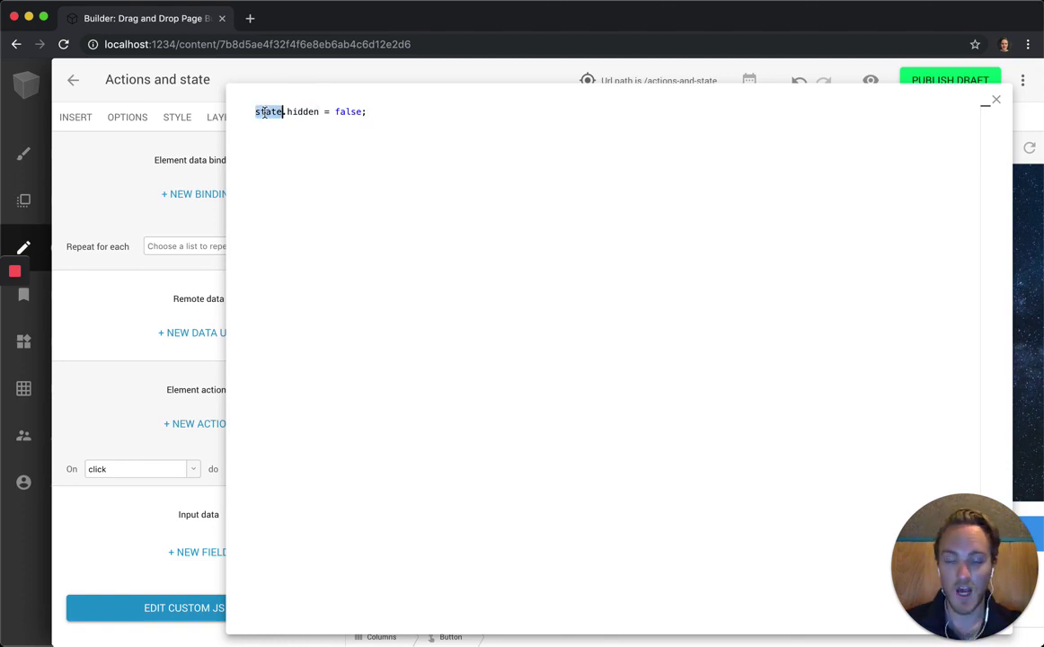
mouse_move(261, 112)
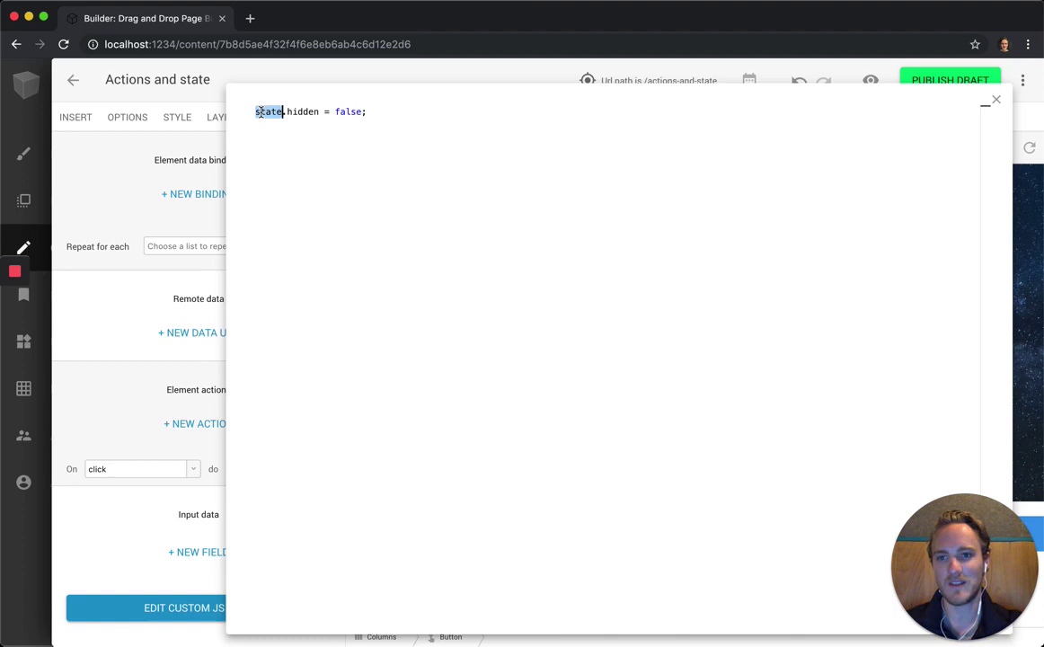
key(shift+Right)
key(shift+Right)
key(shift+Right)
key(shift+Right)
key(shift+Right)
key(shift+Right)
key(shift+Right)
double_click(348, 112)
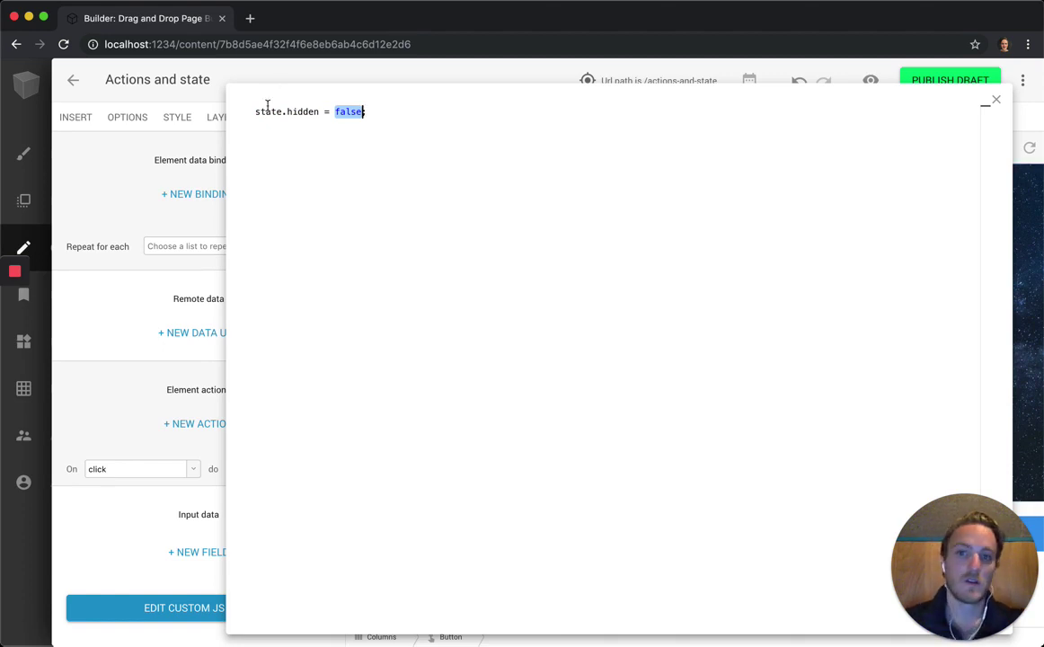
drag(257, 111, 366, 109)
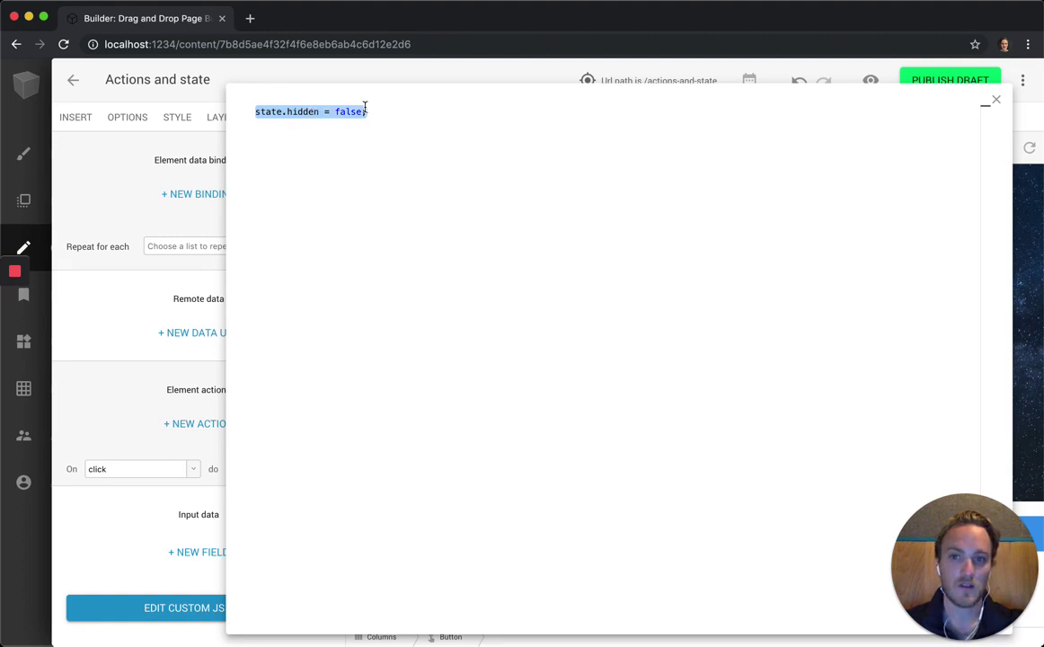
click(387, 112)
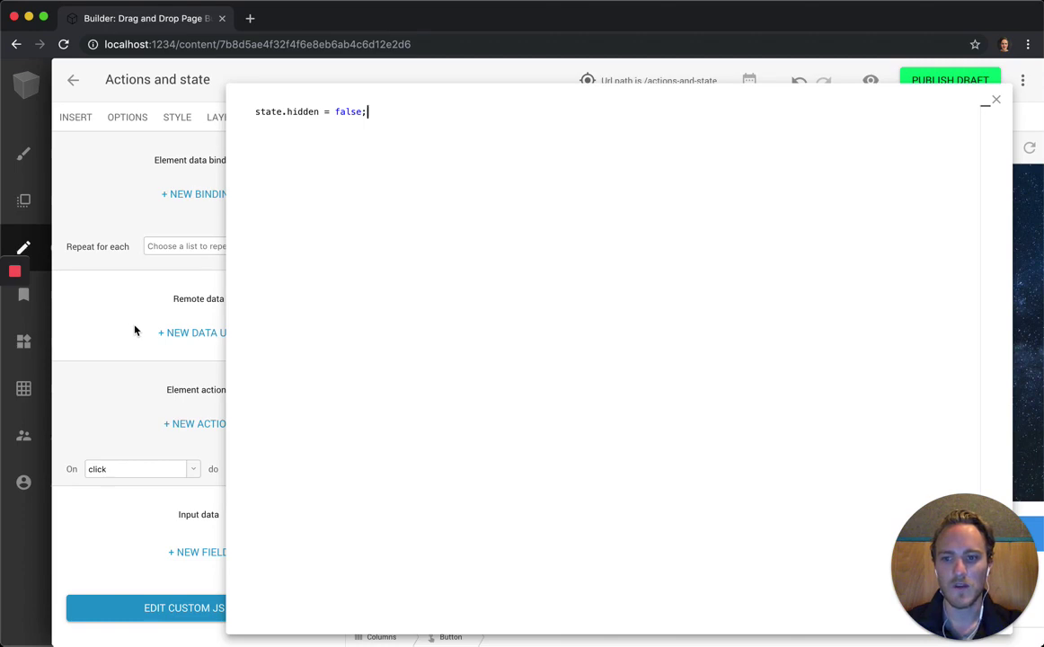
key(Escape)
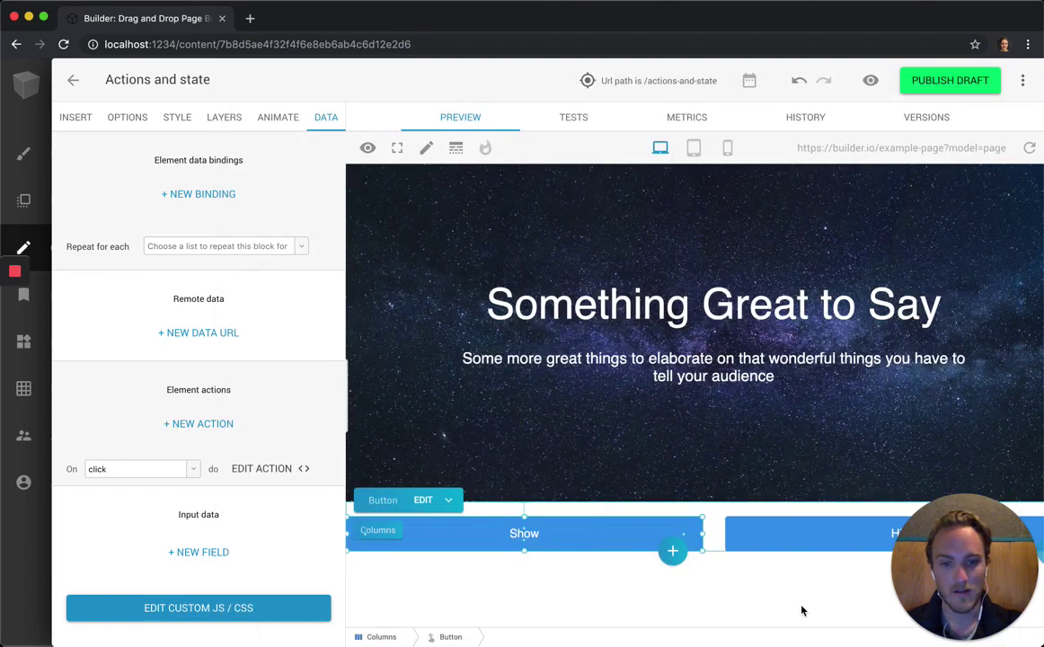
Step: Give the Hide button a new action triggered by Click
click(769, 540)
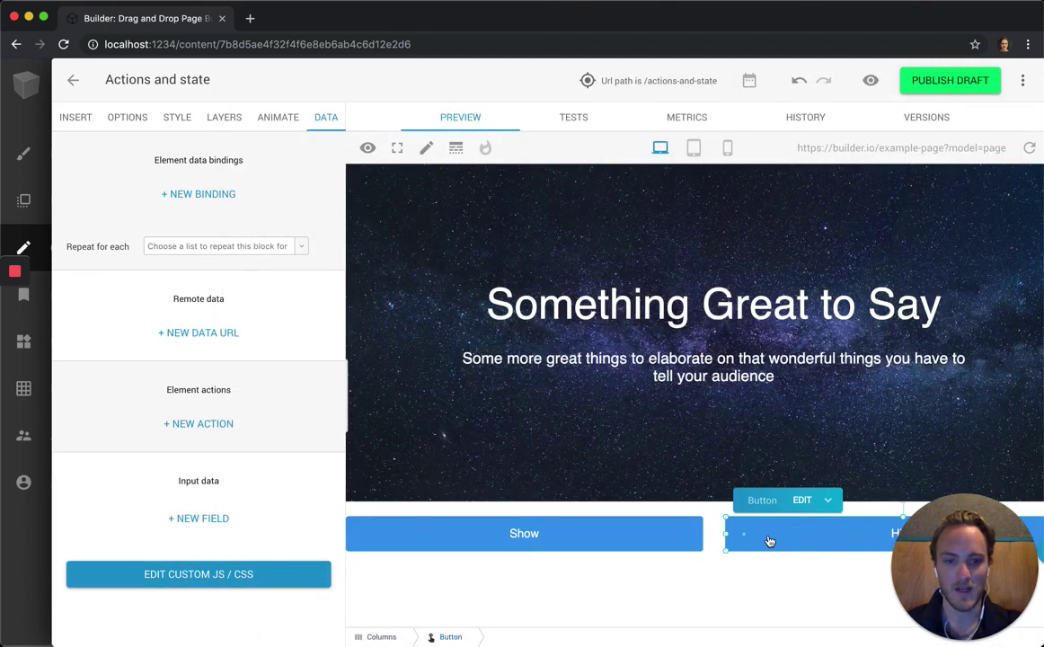
click(223, 428)
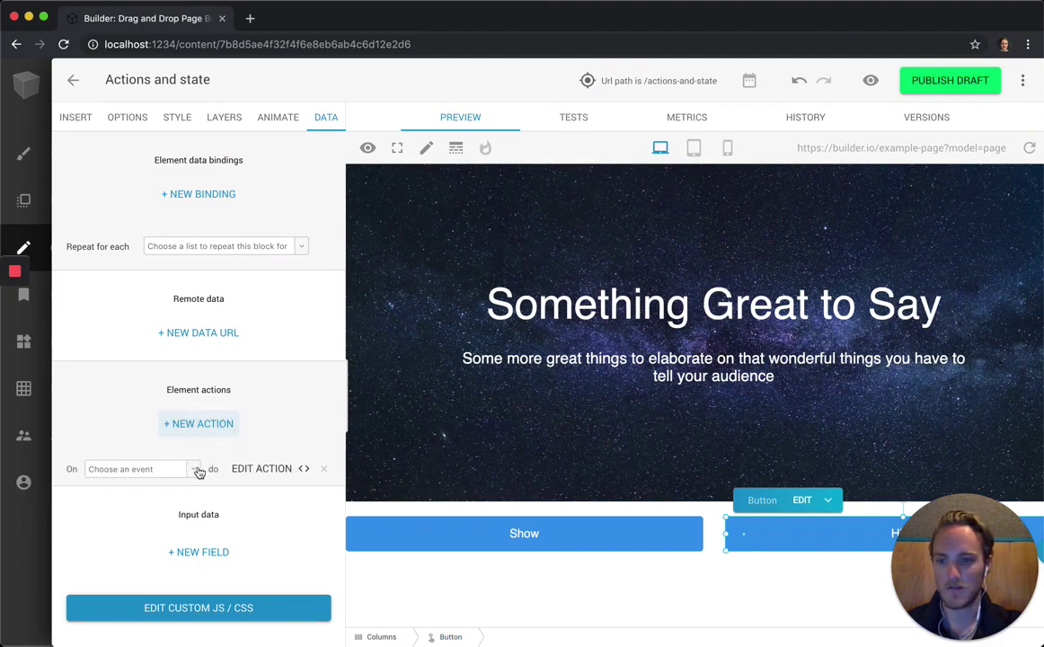
click(193, 468)
click(144, 503)
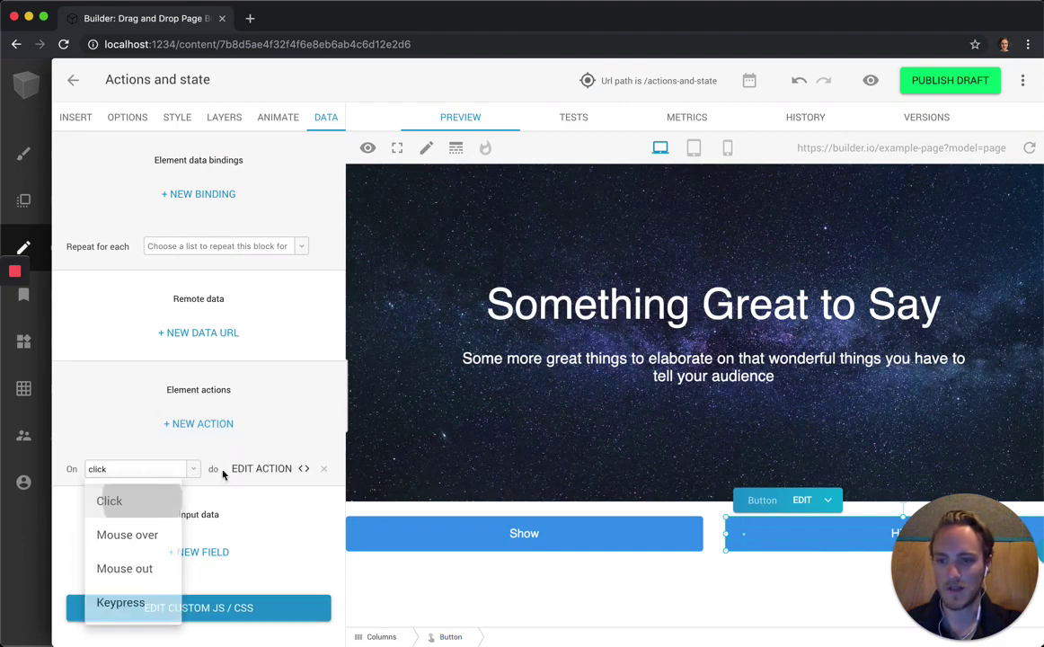
Step: Replace the Hide action's placeholder comments with 'state.hidden = true;' and close the editor
click(270, 468)
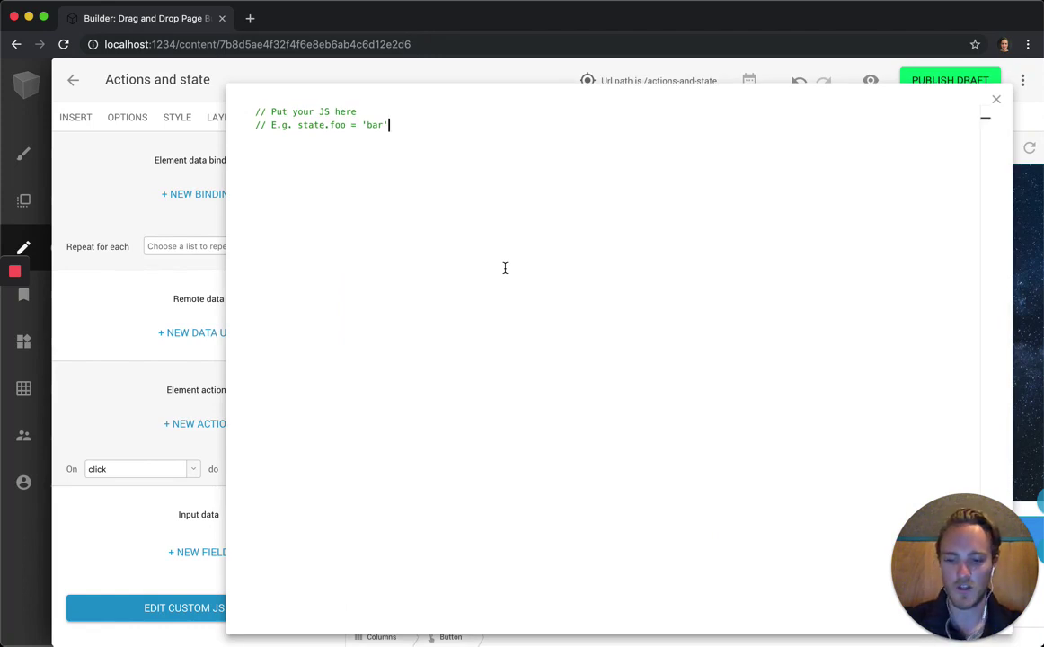
drag(388, 126, 220, 96)
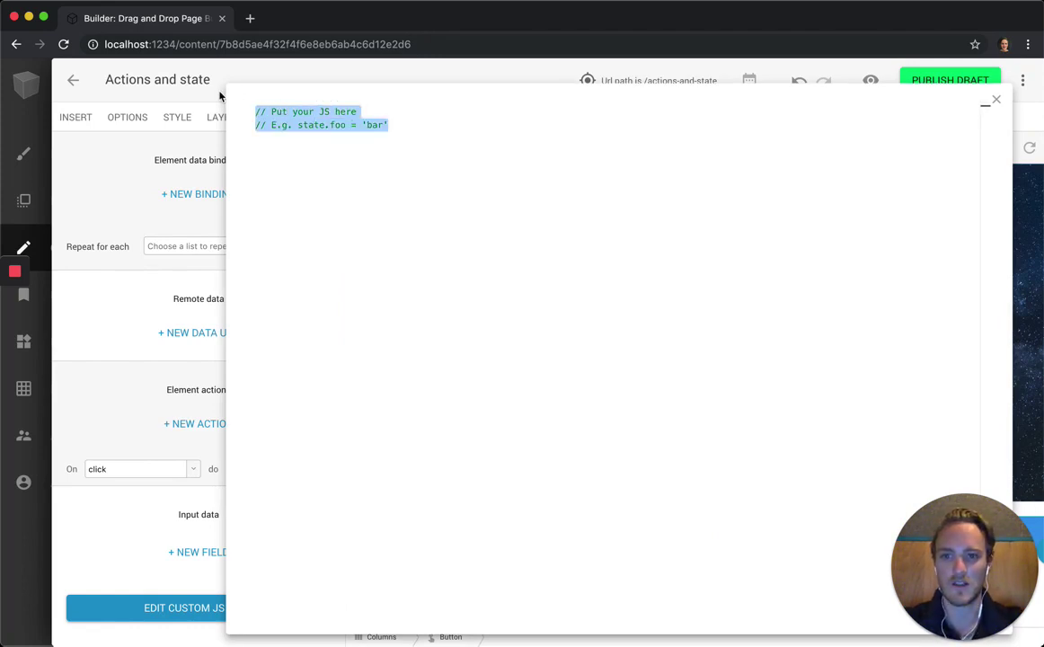
key(BackSpace)
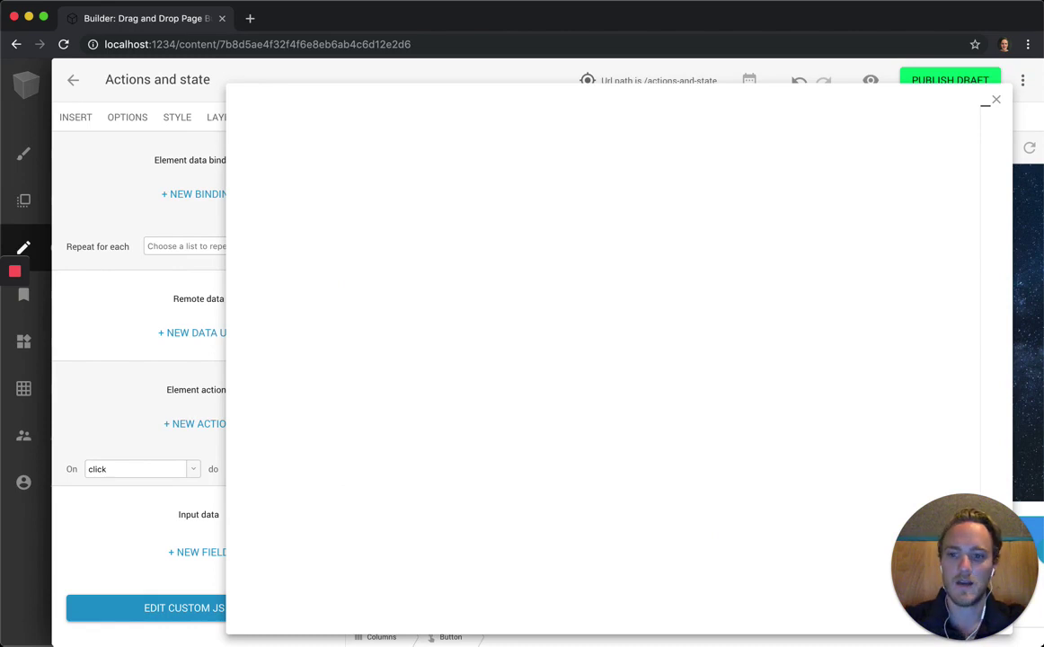
text(state.hidde)
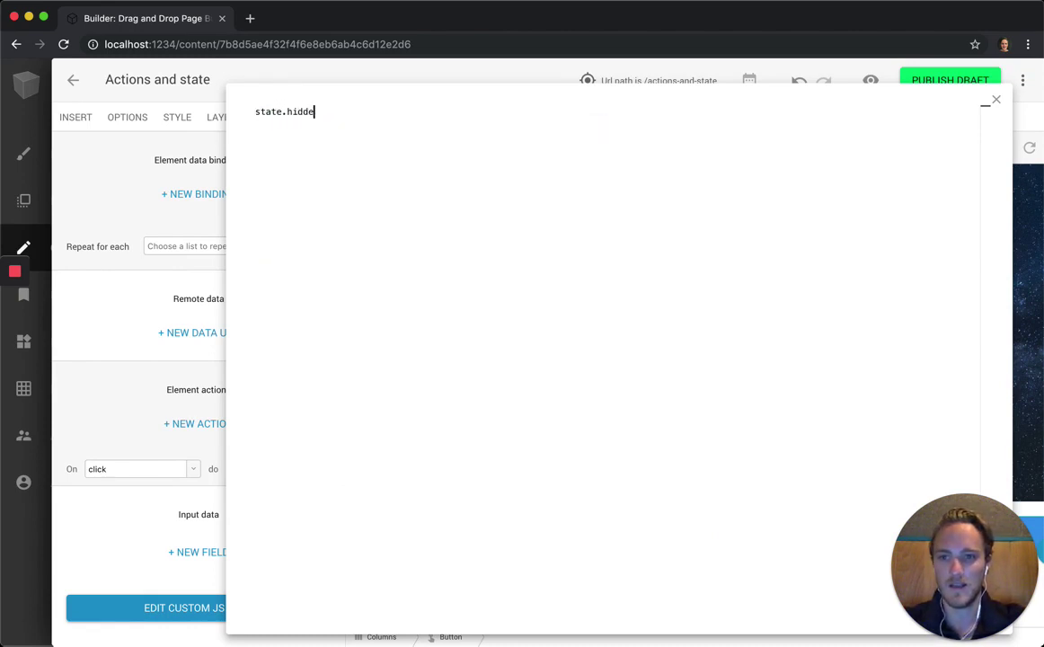
text(n = true;)
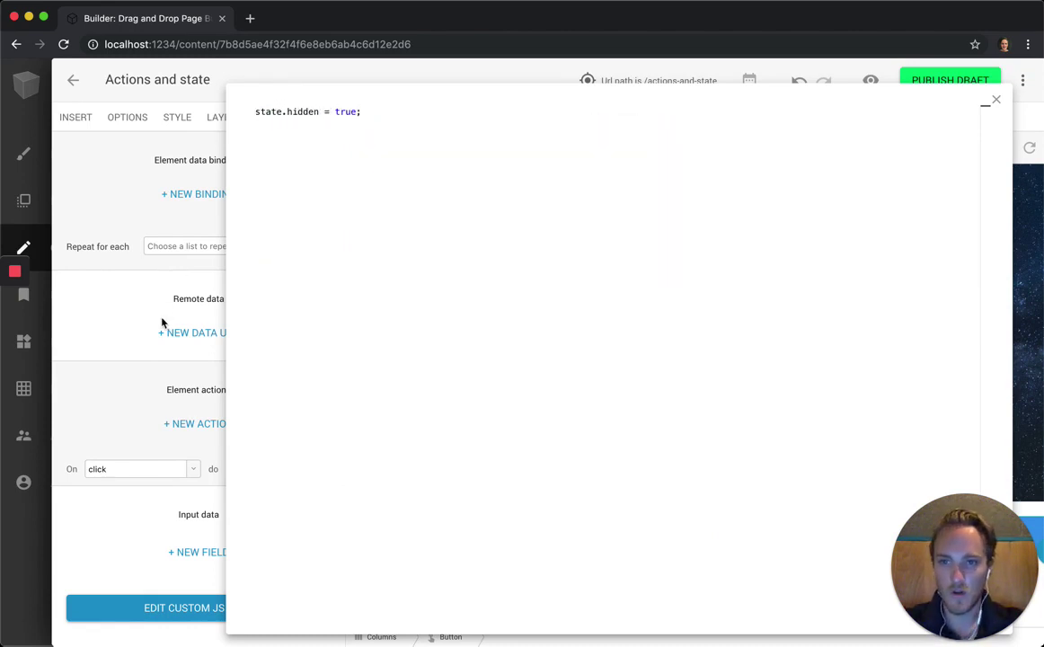
click(160, 323)
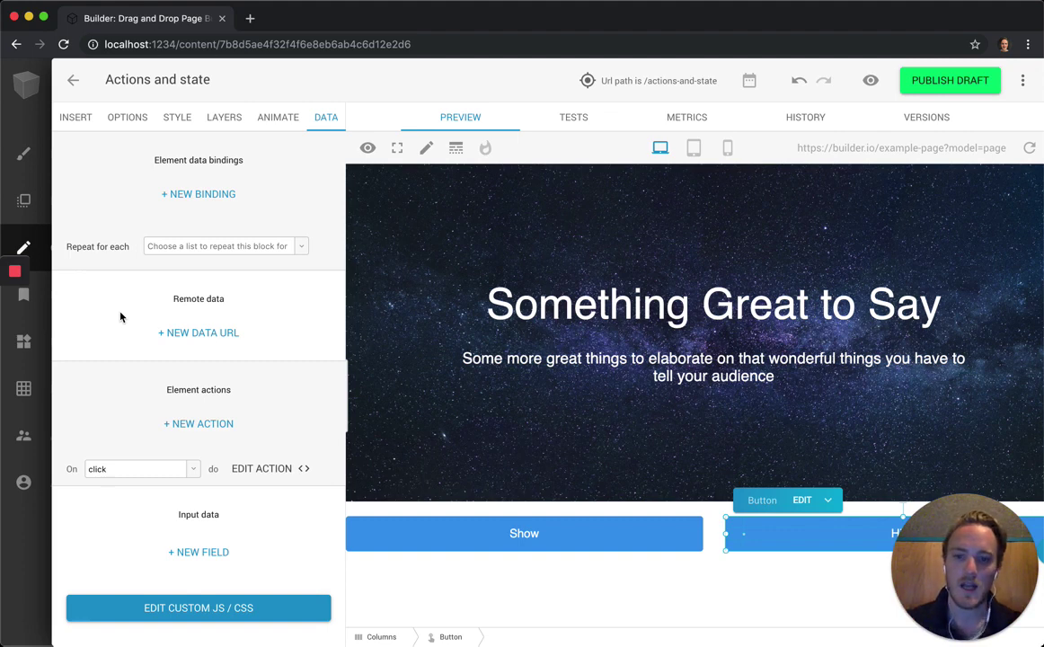
Step: Click Show then Hide twice, watching the Hidden dev state switch off and back on
click(608, 575)
click(820, 541)
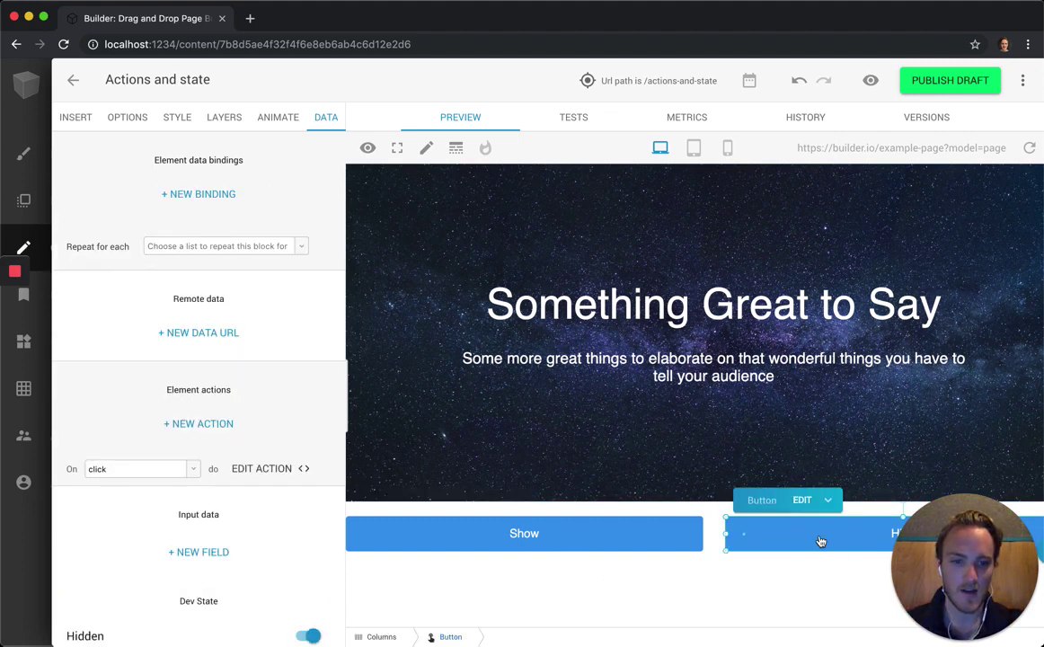
click(617, 554)
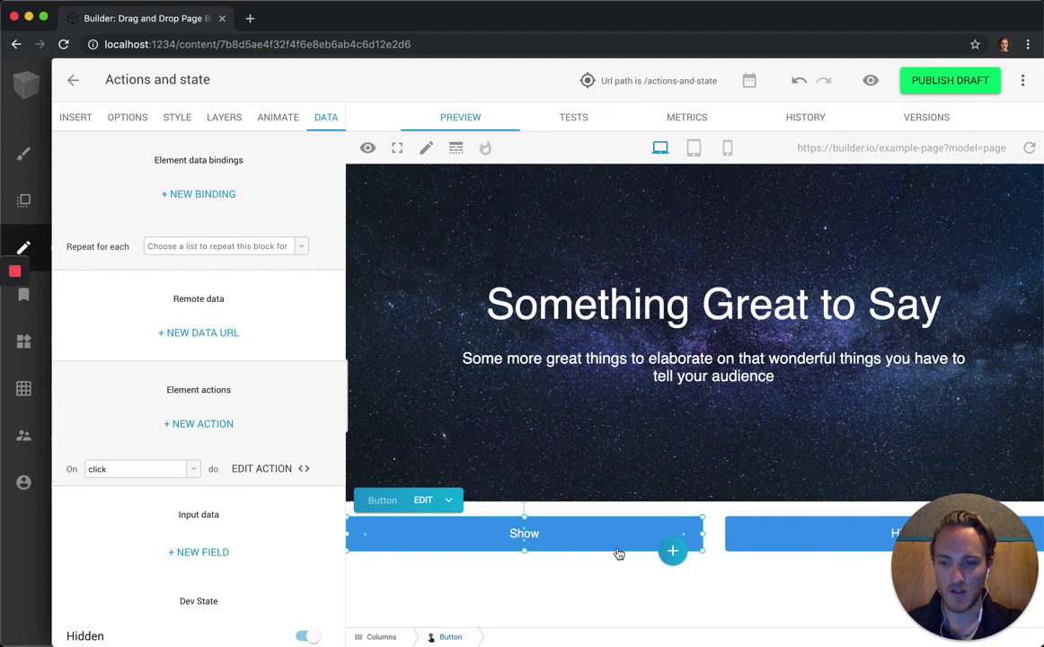
click(770, 543)
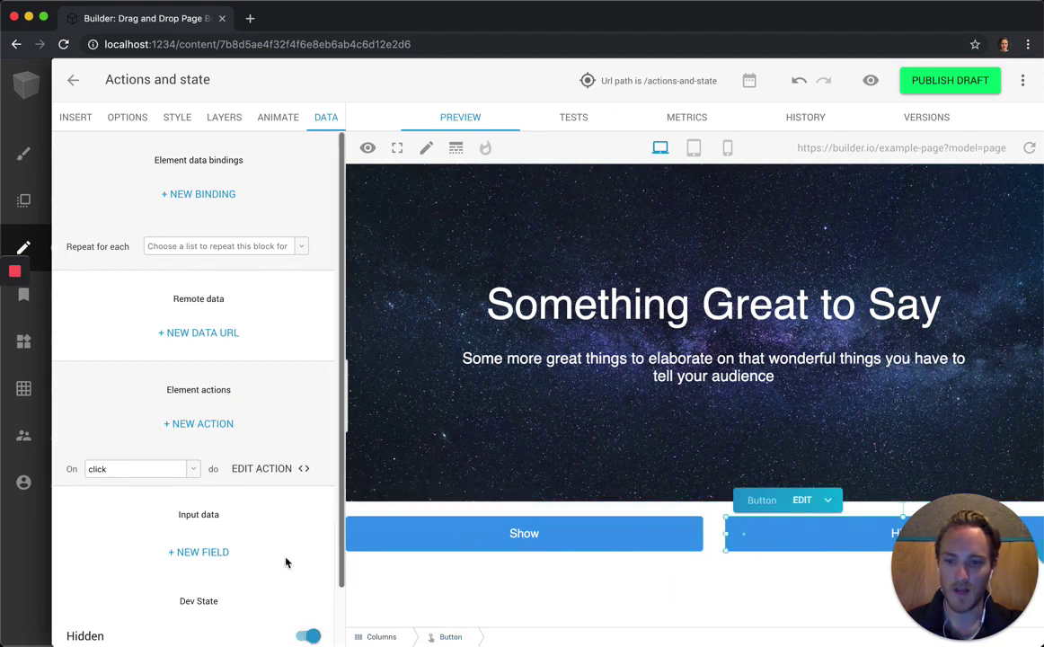
scroll(285, 563, down, 2)
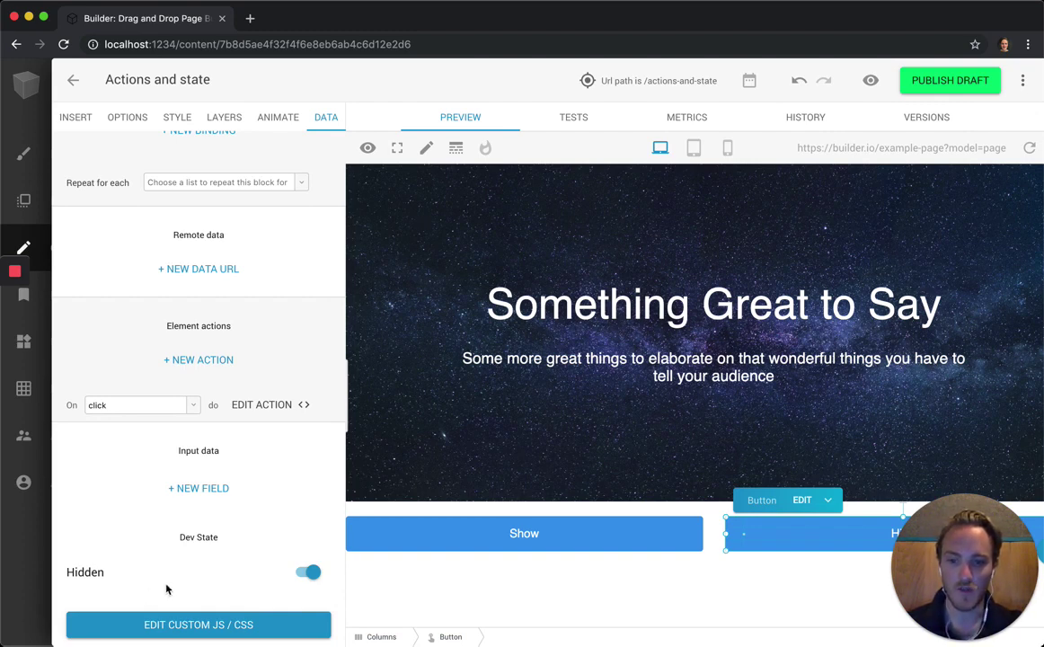
click(433, 542)
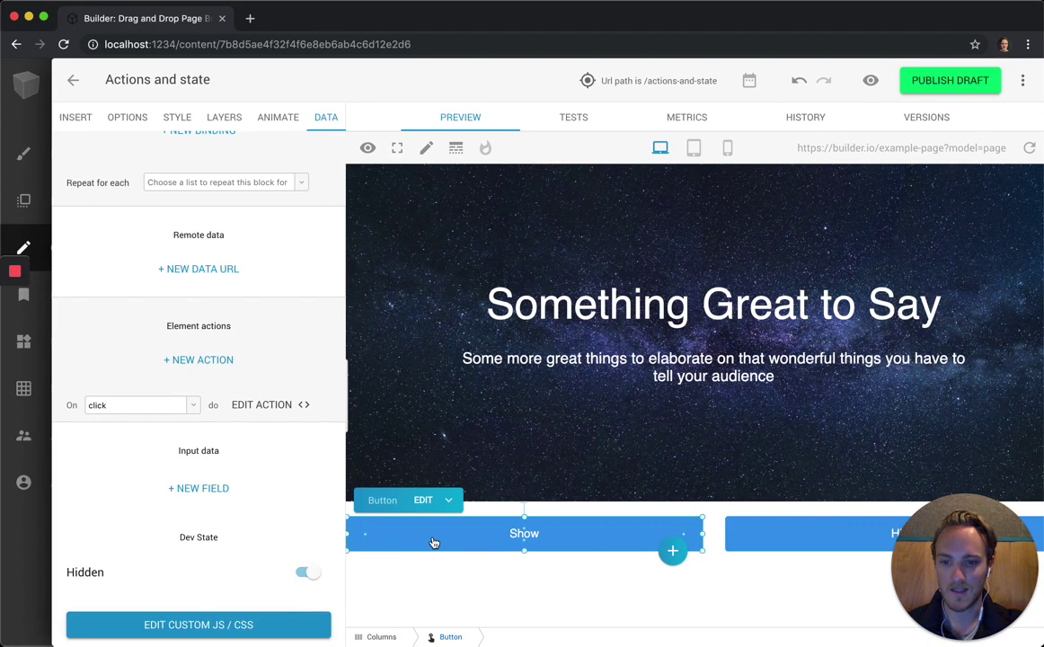
click(804, 539)
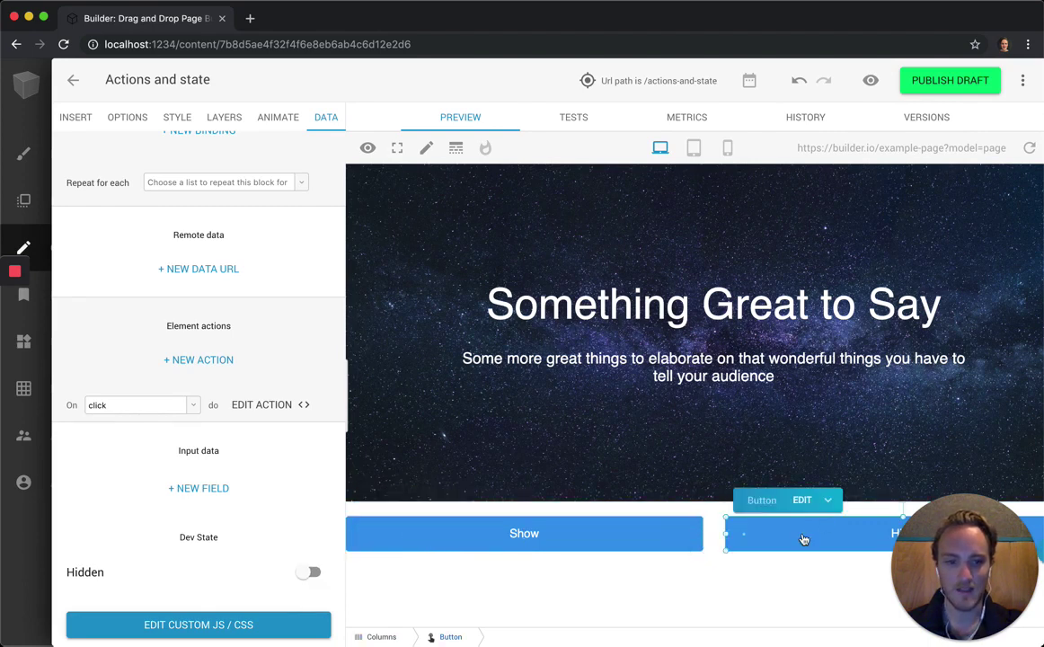
click(804, 538)
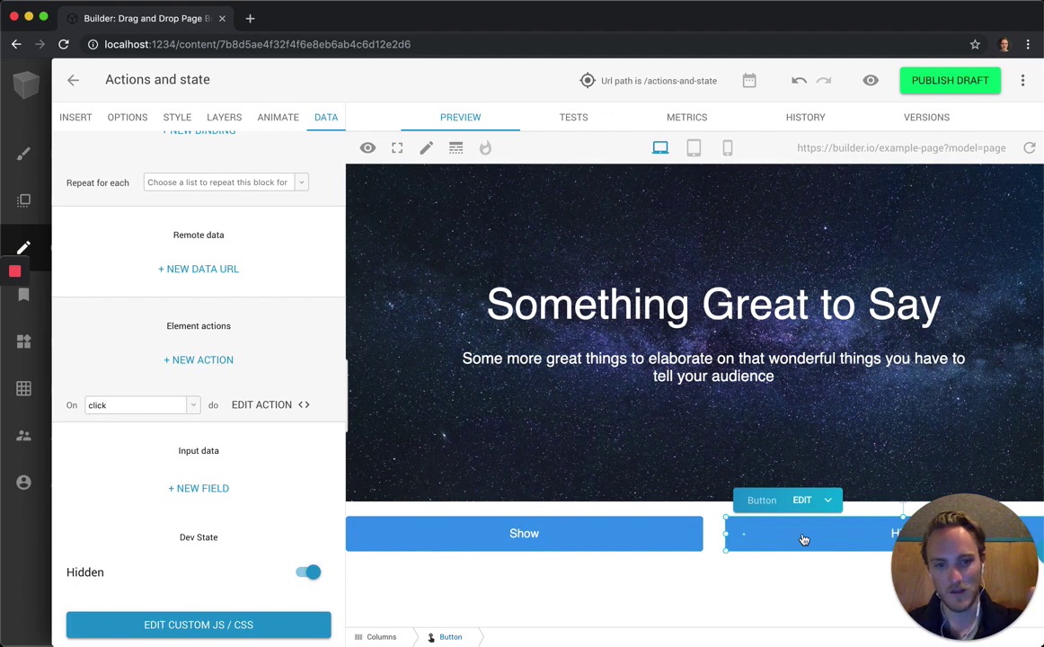
Step: Add a binding on the hero section: Hide if bound to state.hidden
click(401, 490)
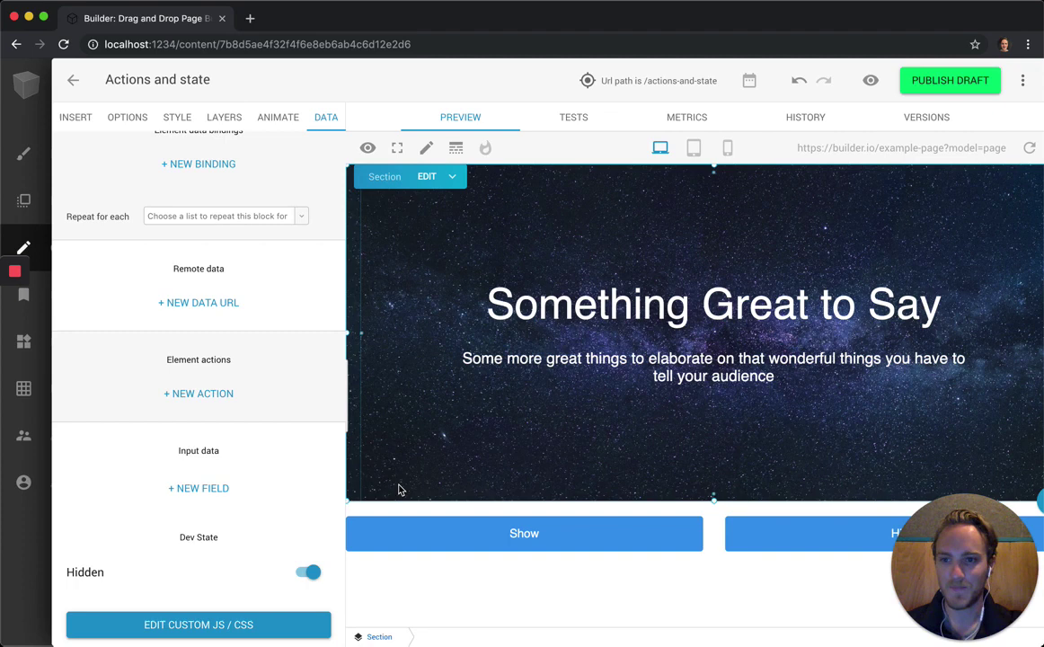
scroll(126, 251, up, 1)
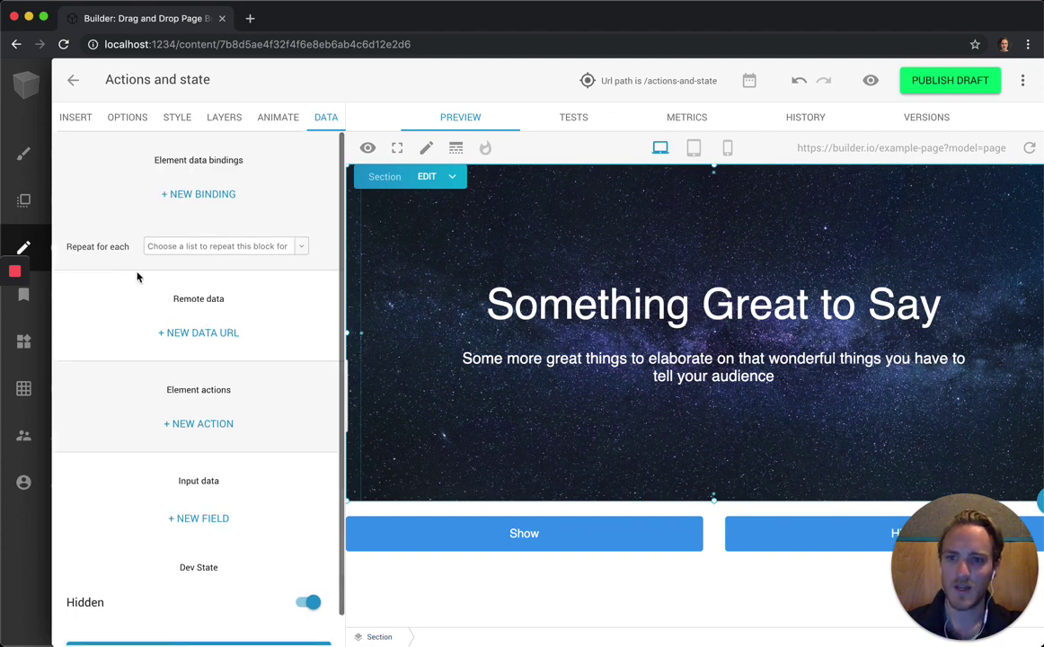
click(204, 196)
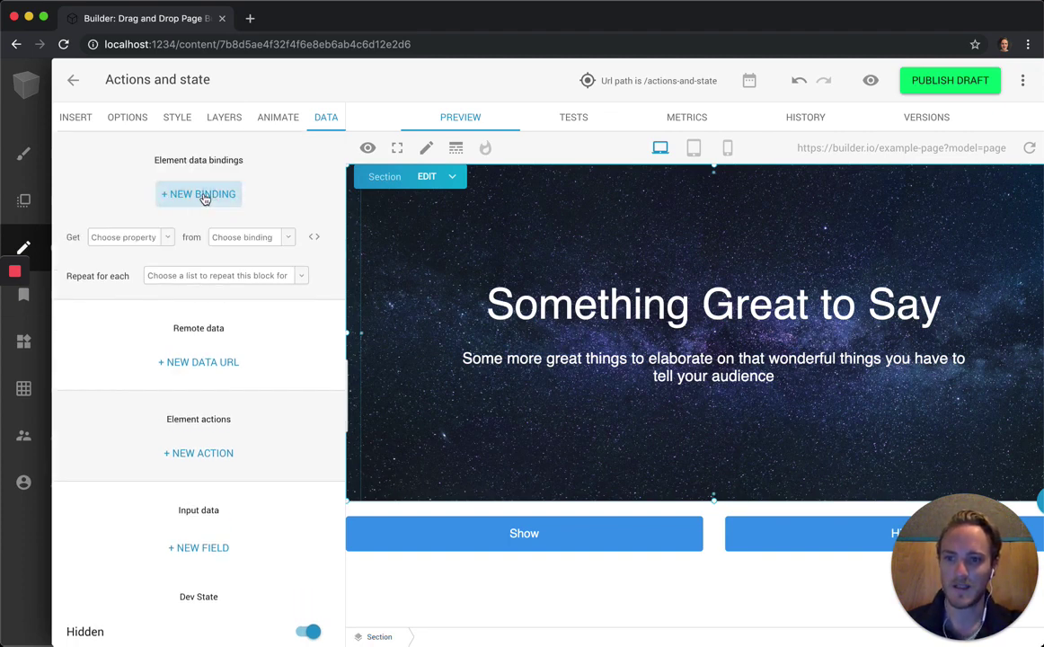
click(167, 239)
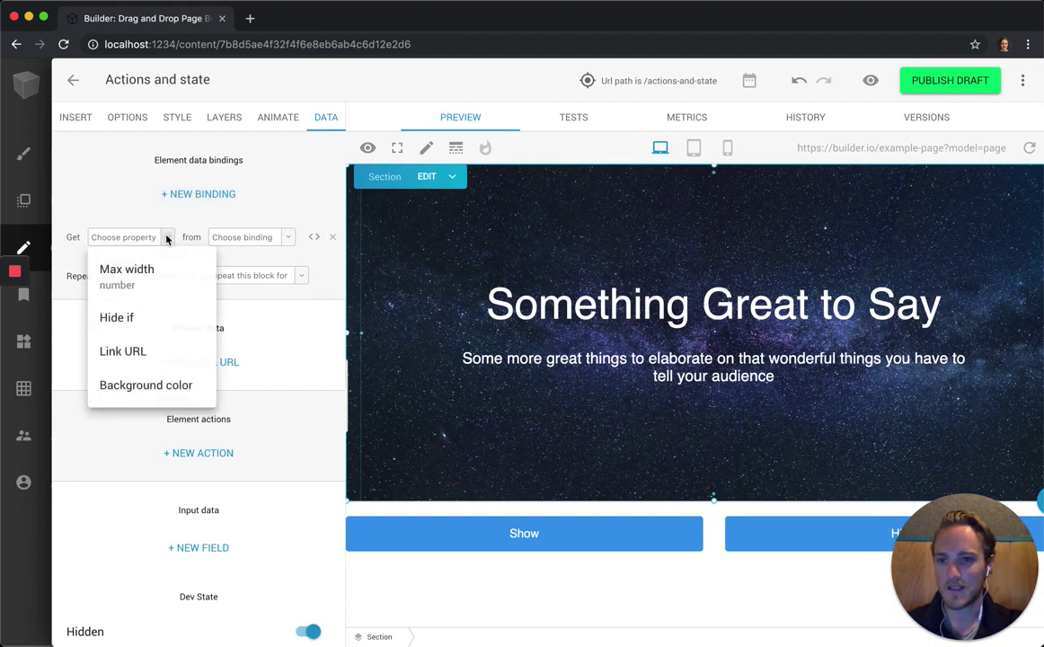
click(145, 332)
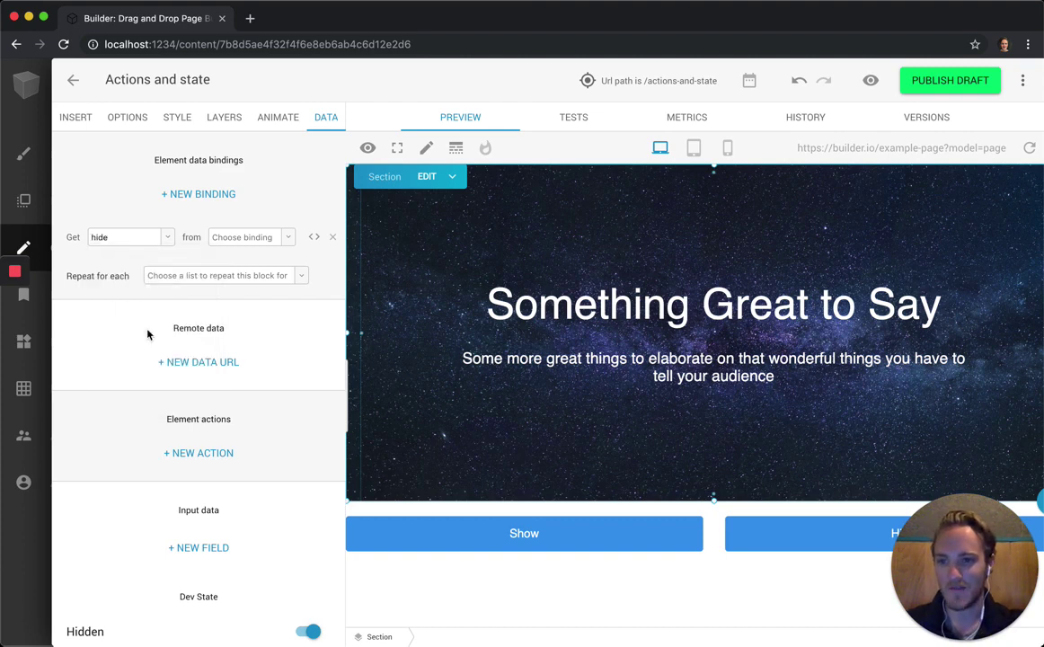
click(283, 237)
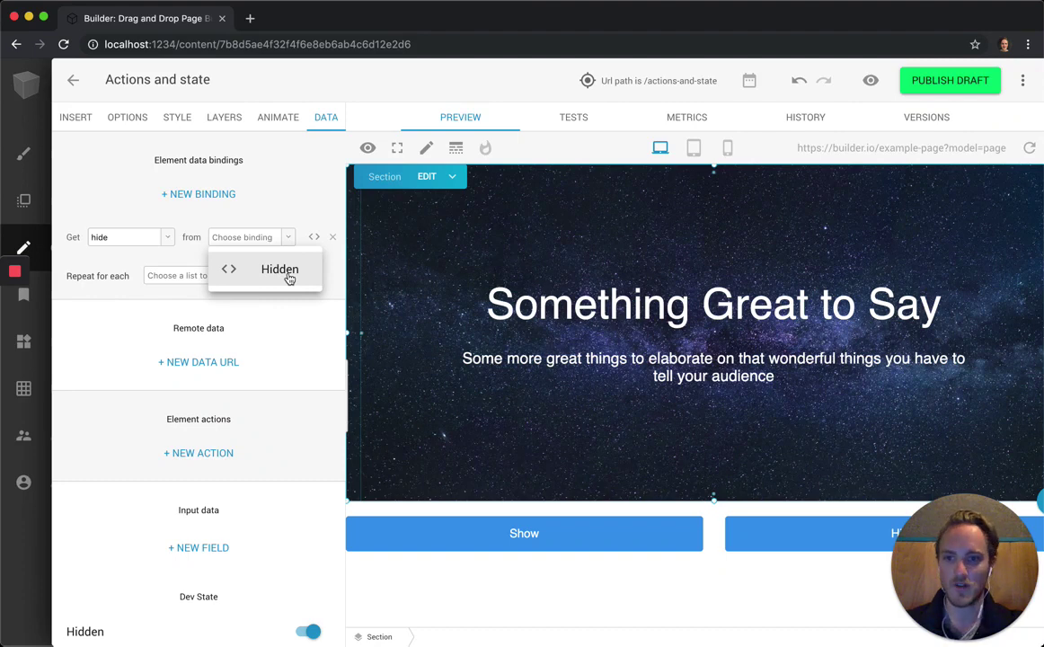
click(287, 271)
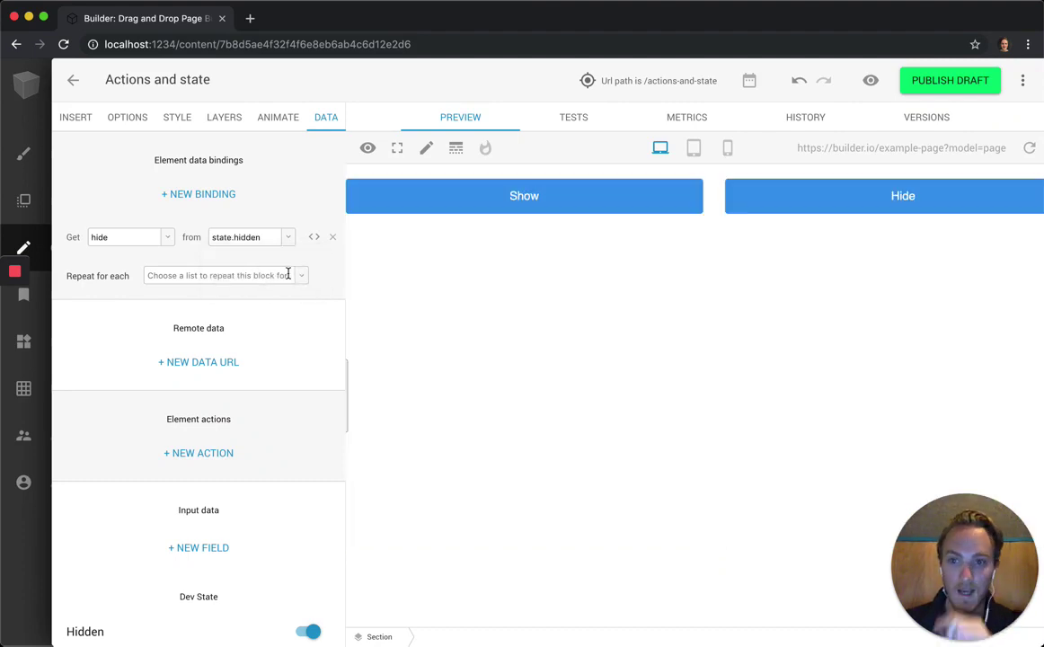
click(272, 236)
key(super+a)
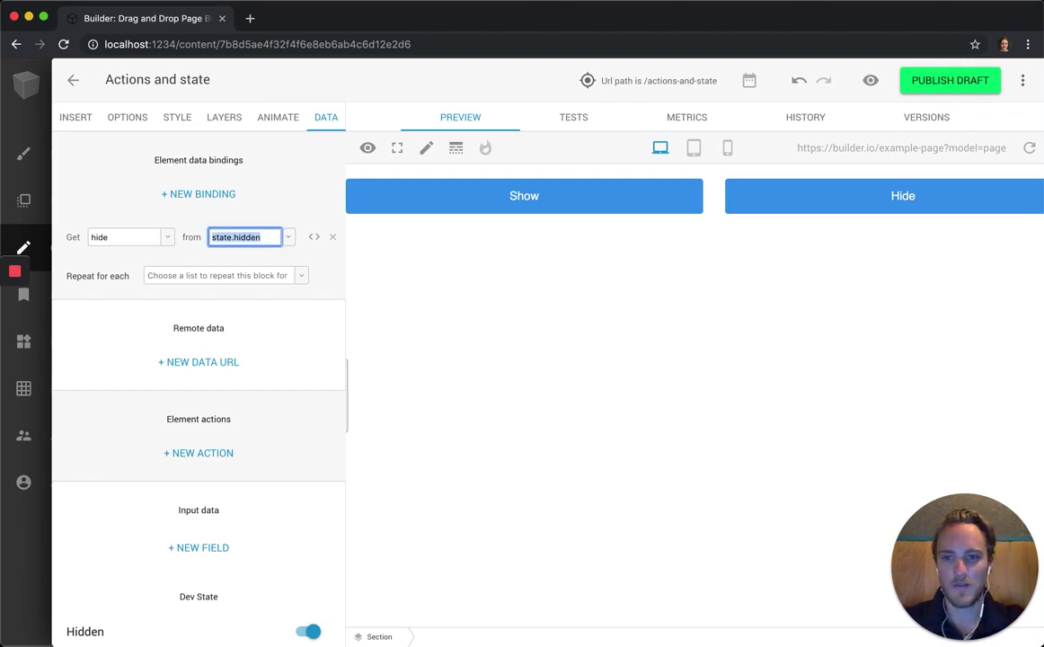
text(state.hiddne)
key(BackSpace)
key(BackSpace)
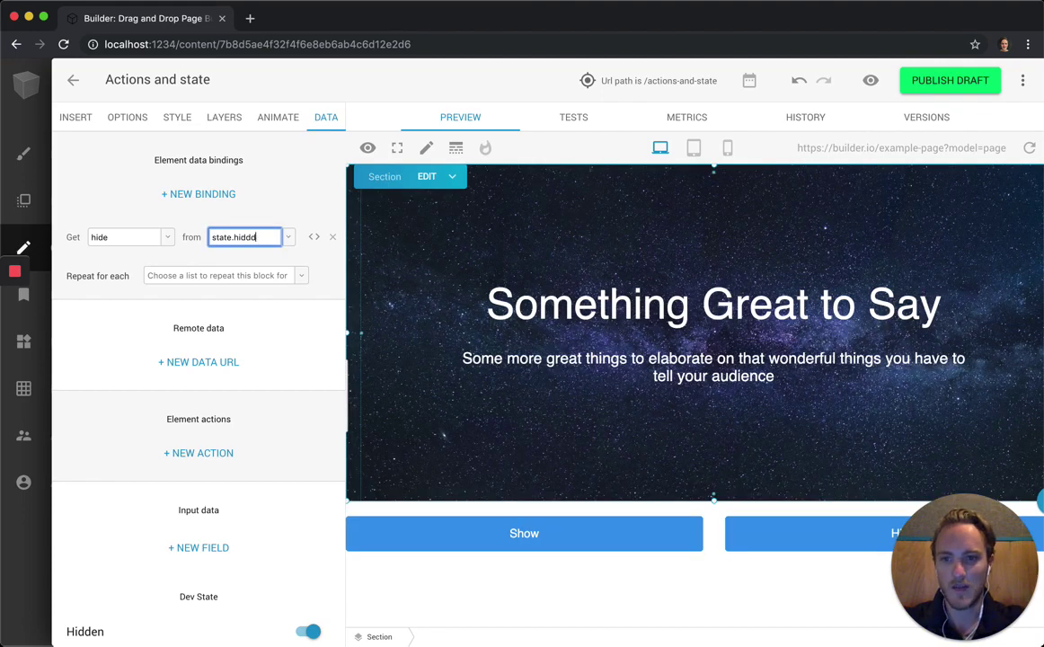
text(en)
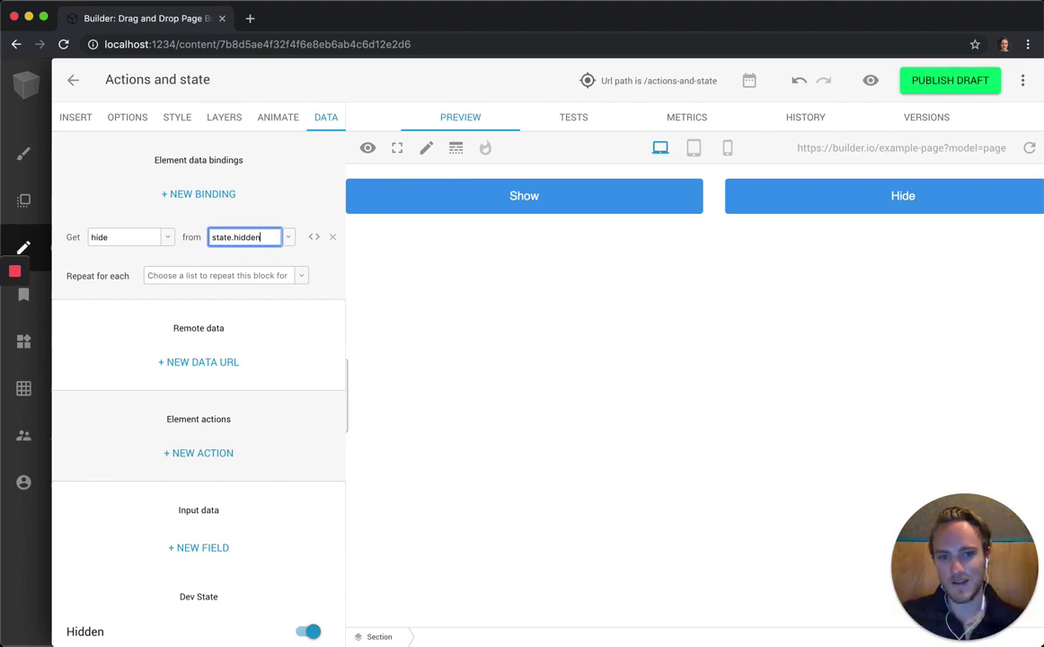
click(506, 309)
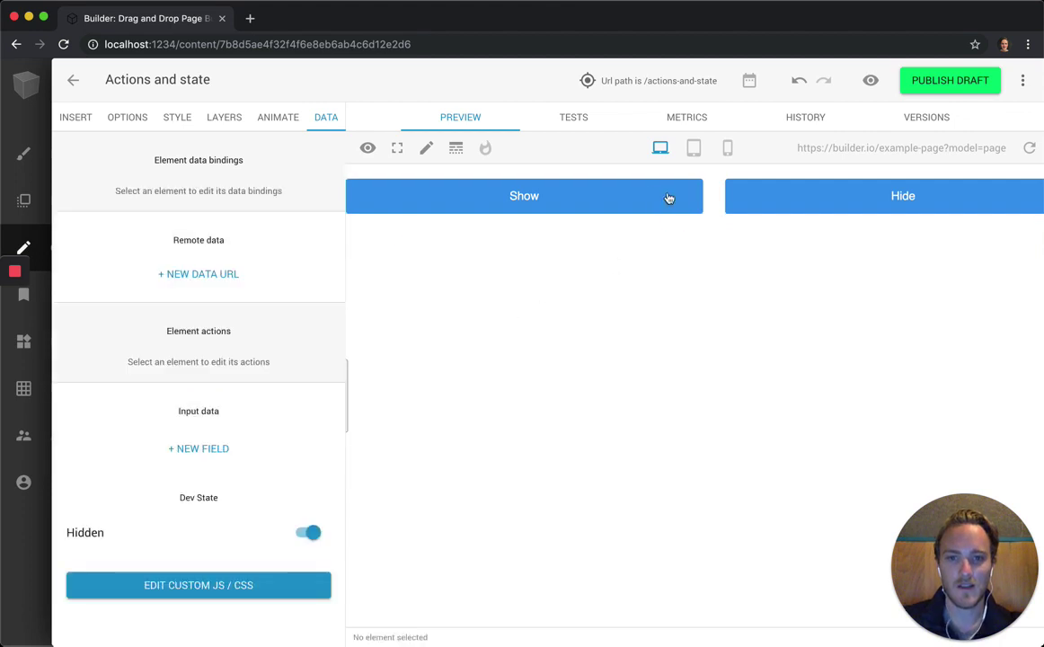
click(642, 194)
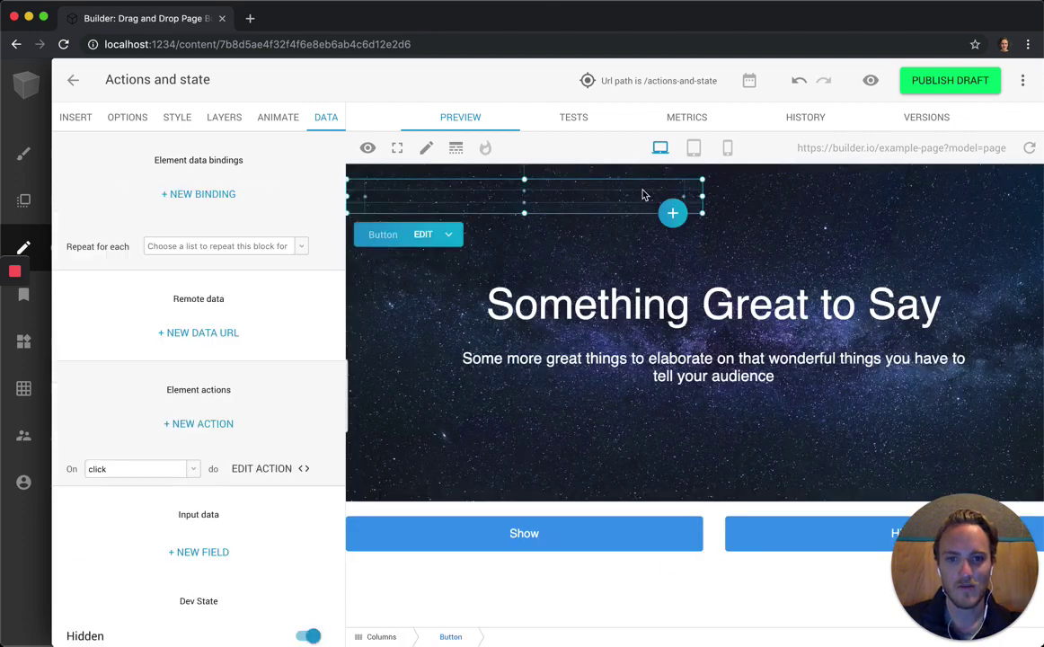
click(790, 539)
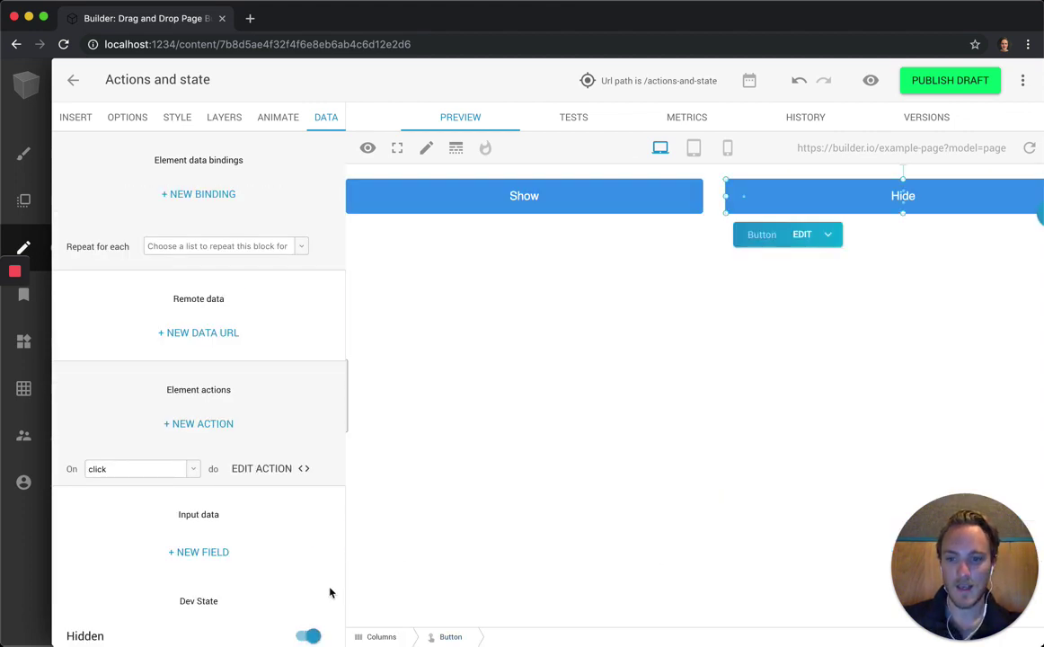
scroll(328, 591, down, 2)
click(308, 572)
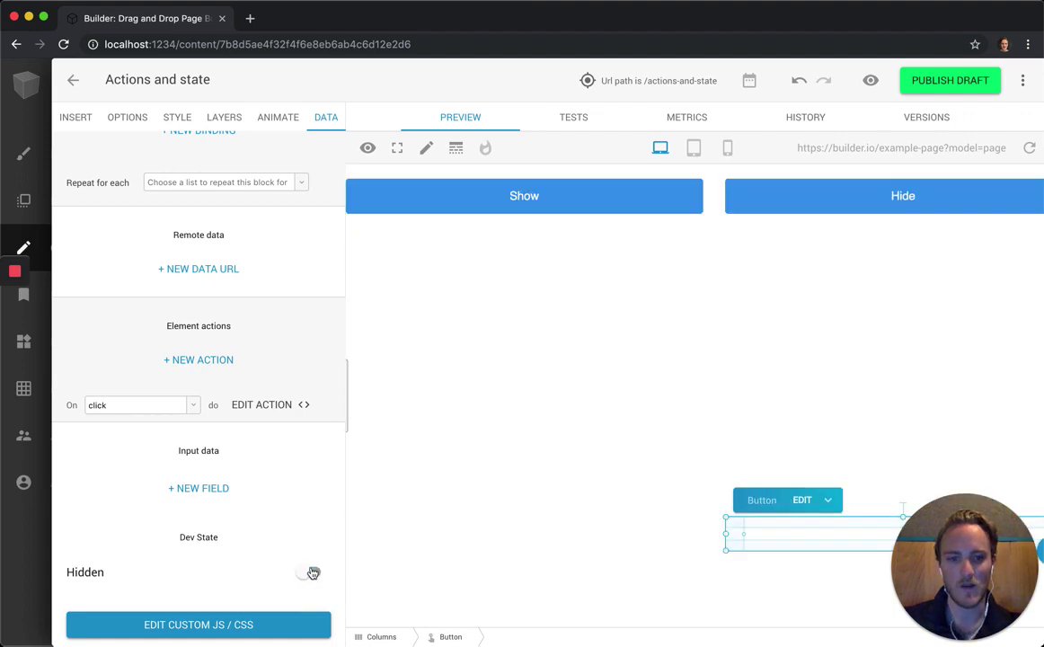
click(310, 572)
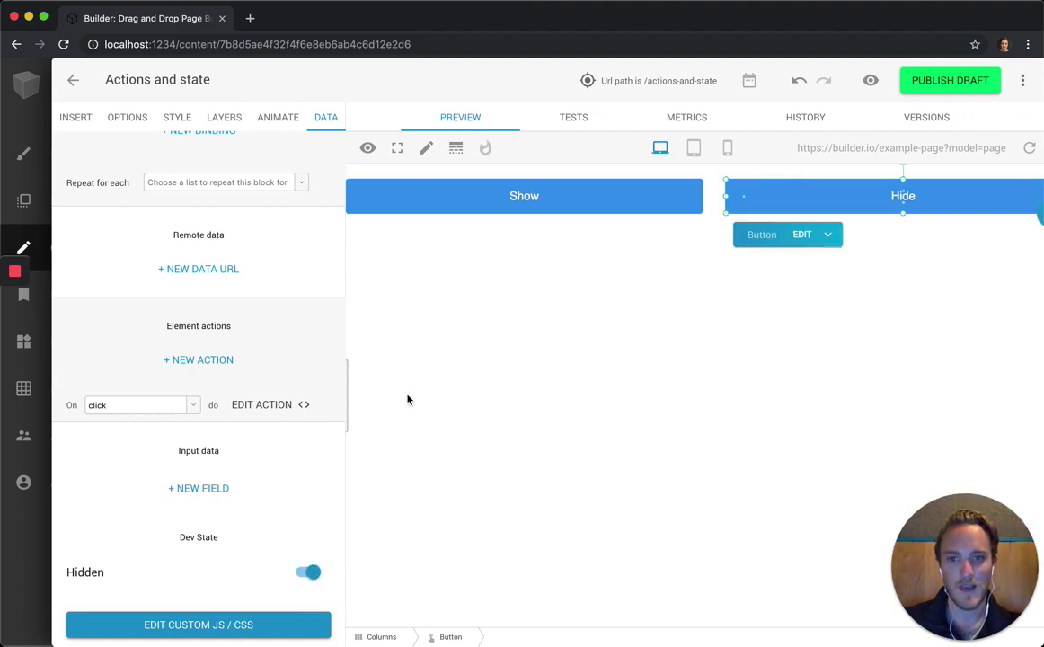
Step: Open the live preview in a new tab and click Hide, then Show, to toggle the hero
click(369, 150)
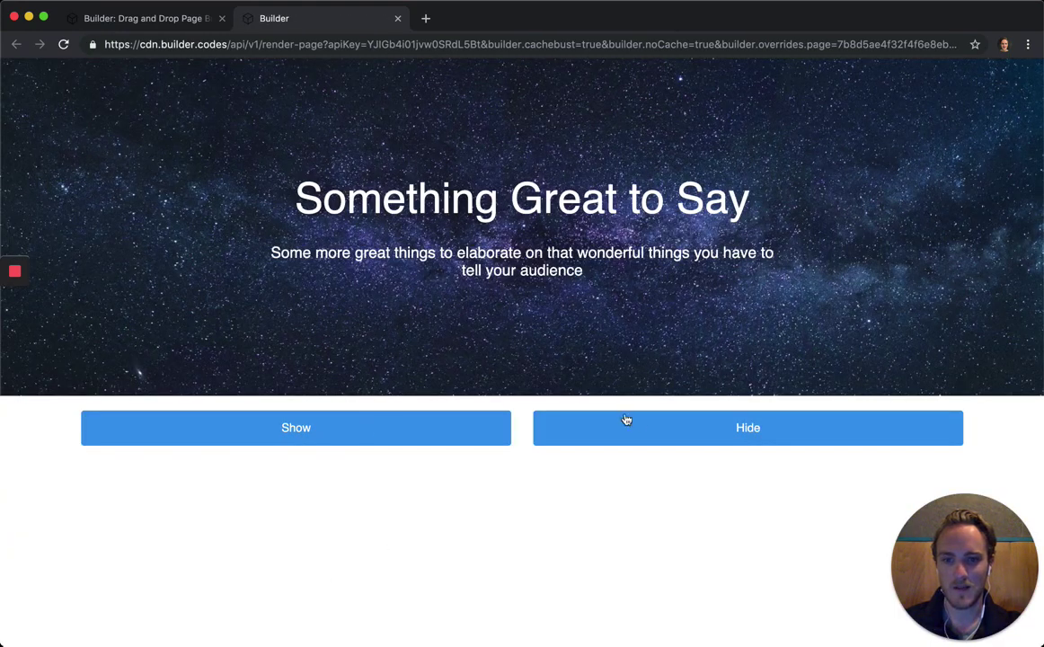
click(644, 424)
click(354, 94)
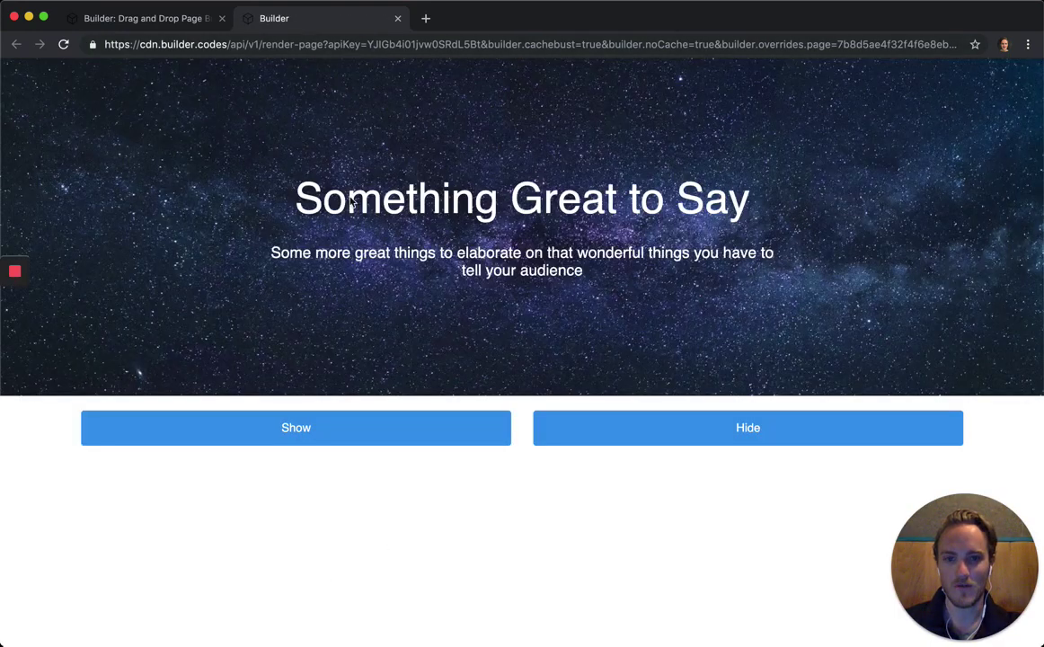